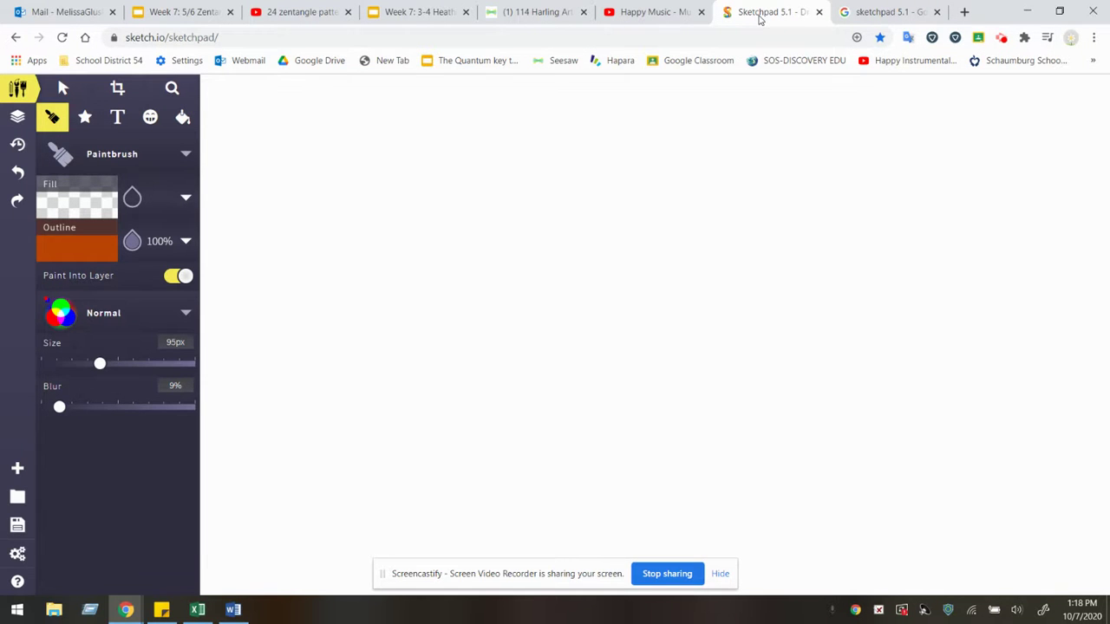
- Rerun the Google search for Sketchpad 5.1 to open it in a second tab
click(854, 12)
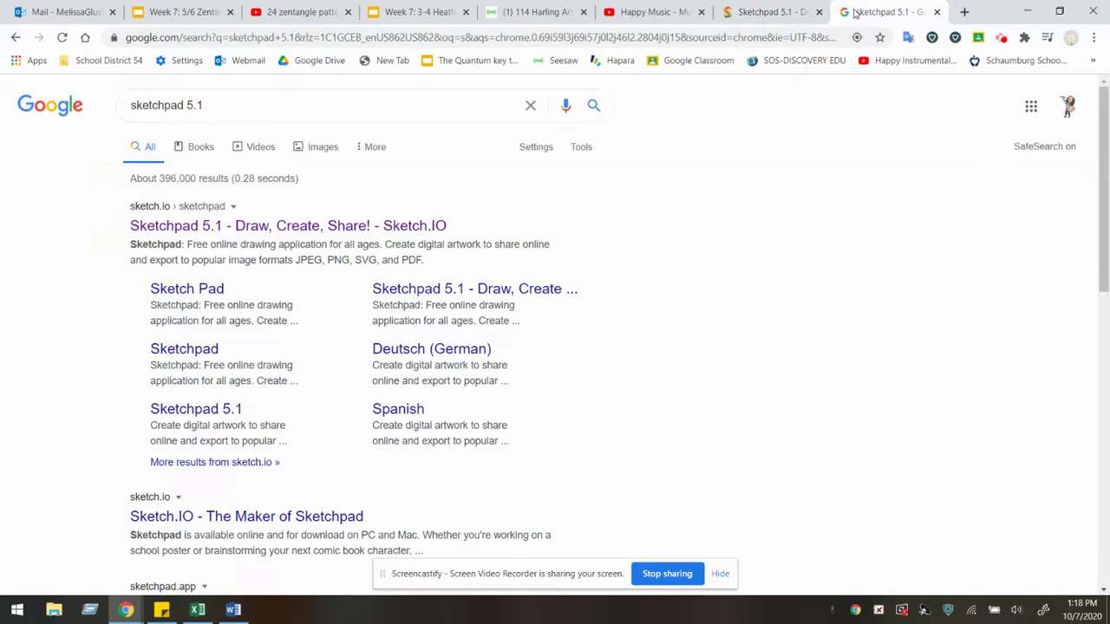
click(330, 107)
key(Return)
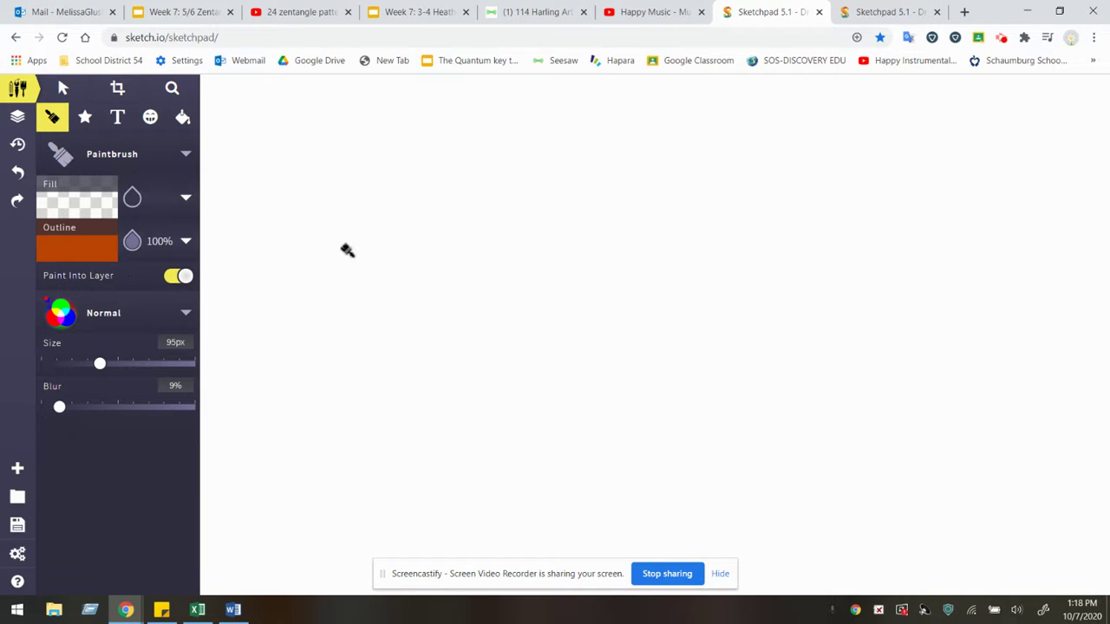
drag(338, 244, 368, 322)
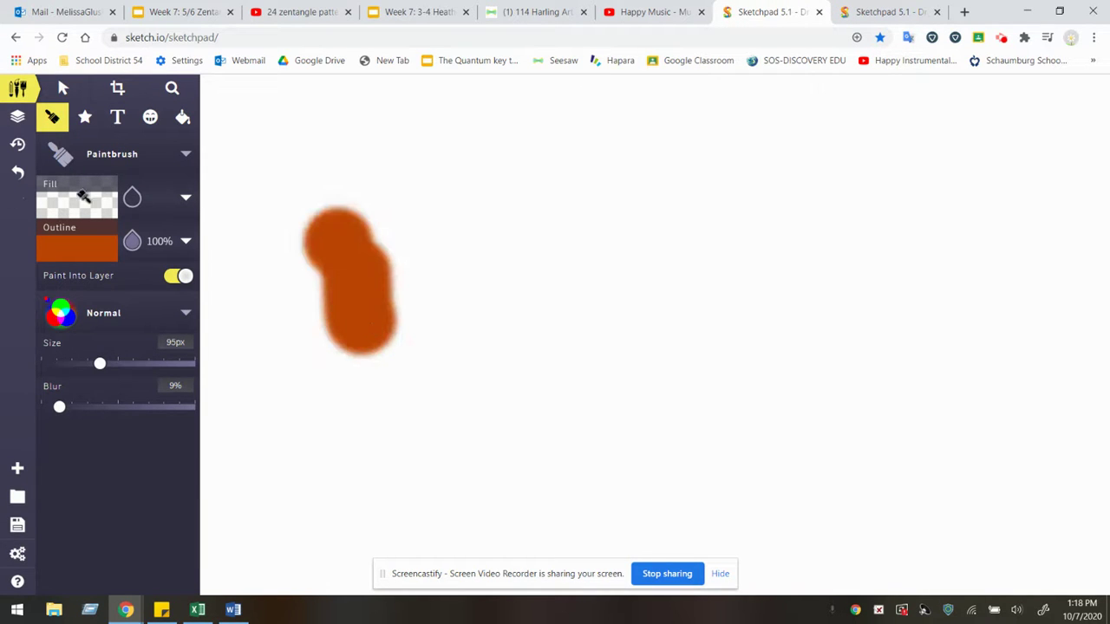
click(16, 173)
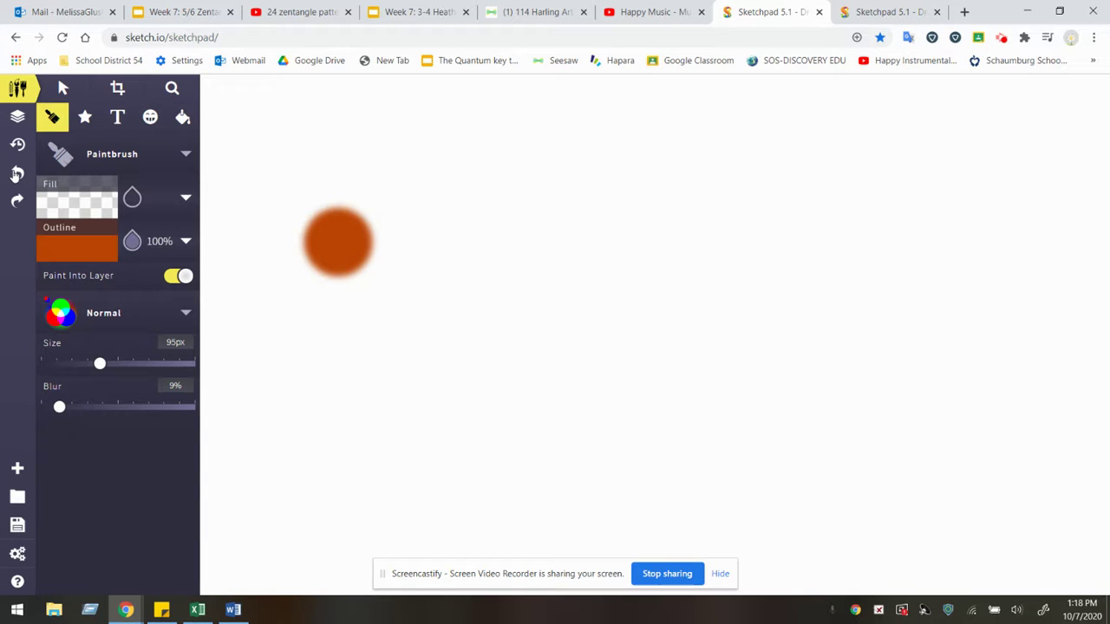
click(16, 174)
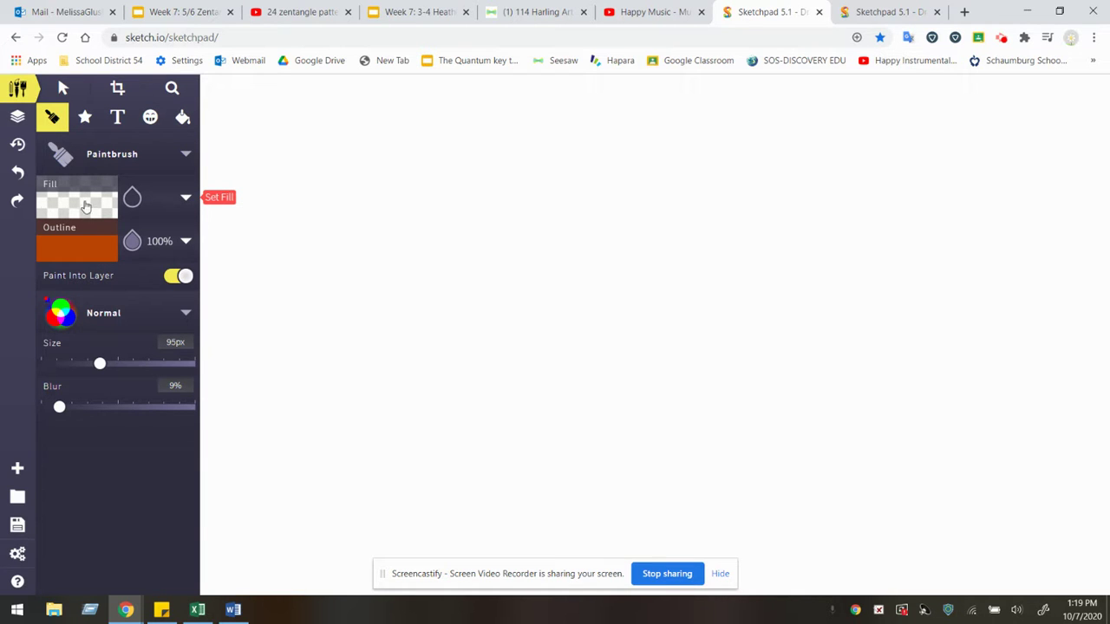
- Set the brush colour to dark burnt orange a4400a
click(112, 249)
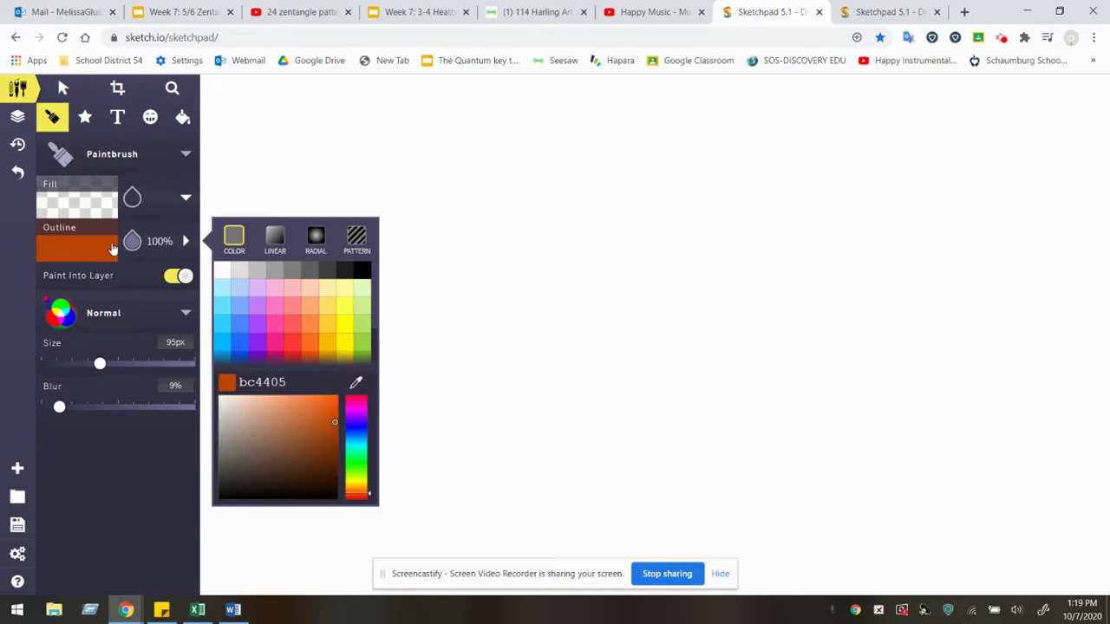
click(356, 386)
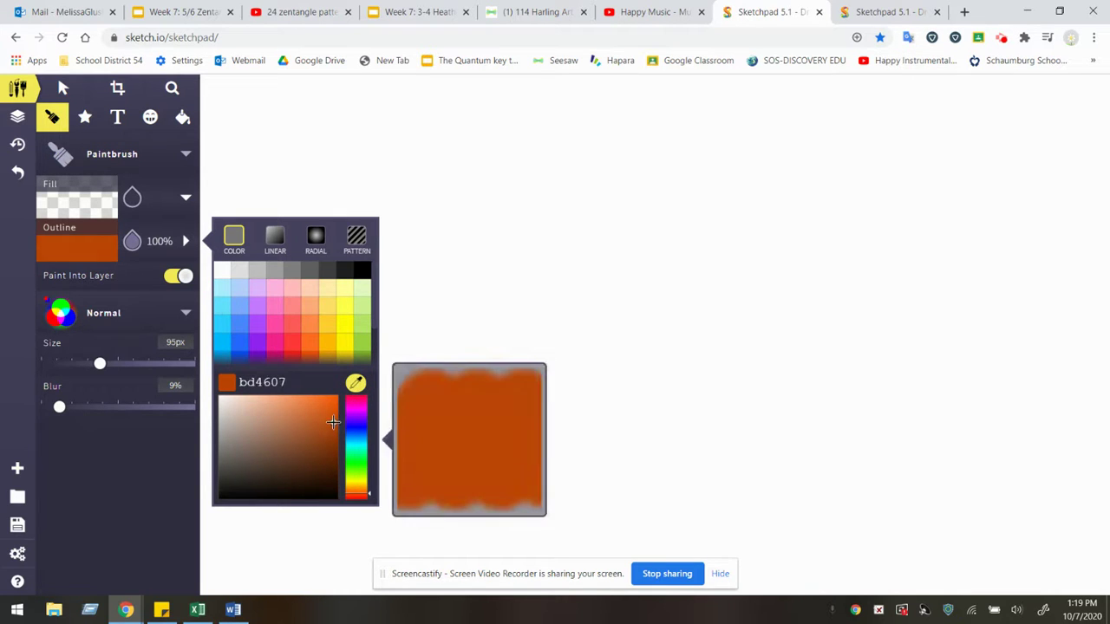
click(334, 429)
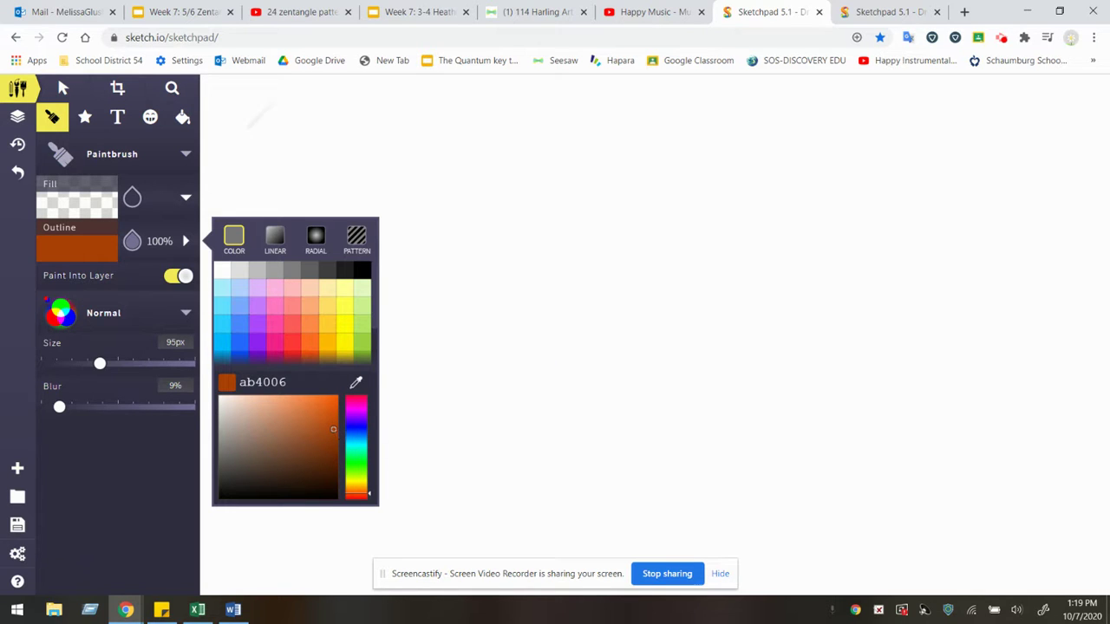
click(261, 117)
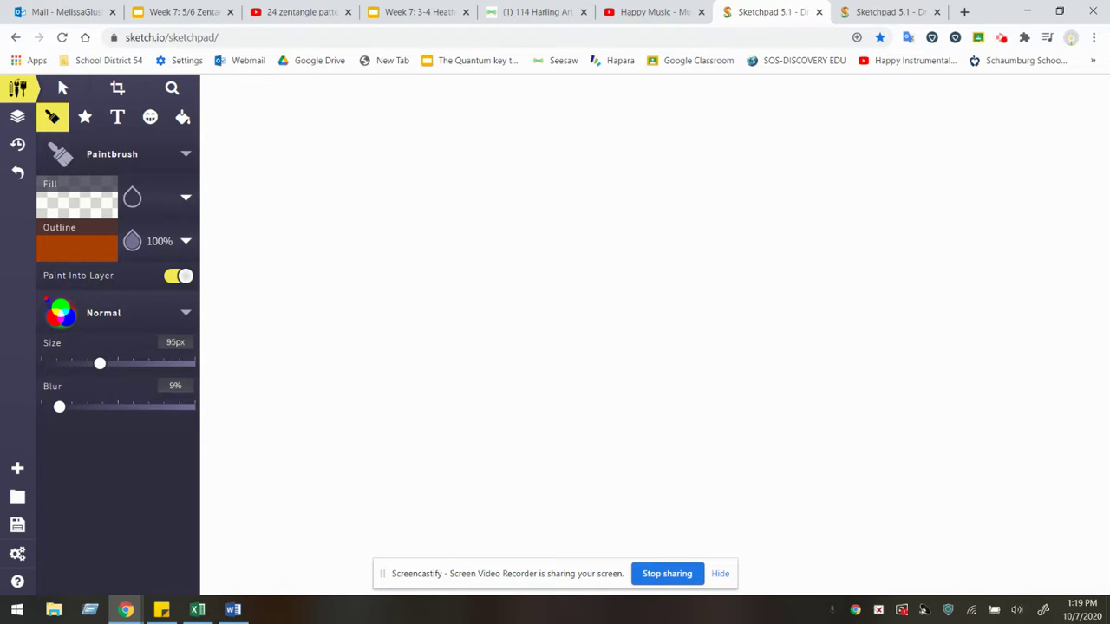
click(185, 241)
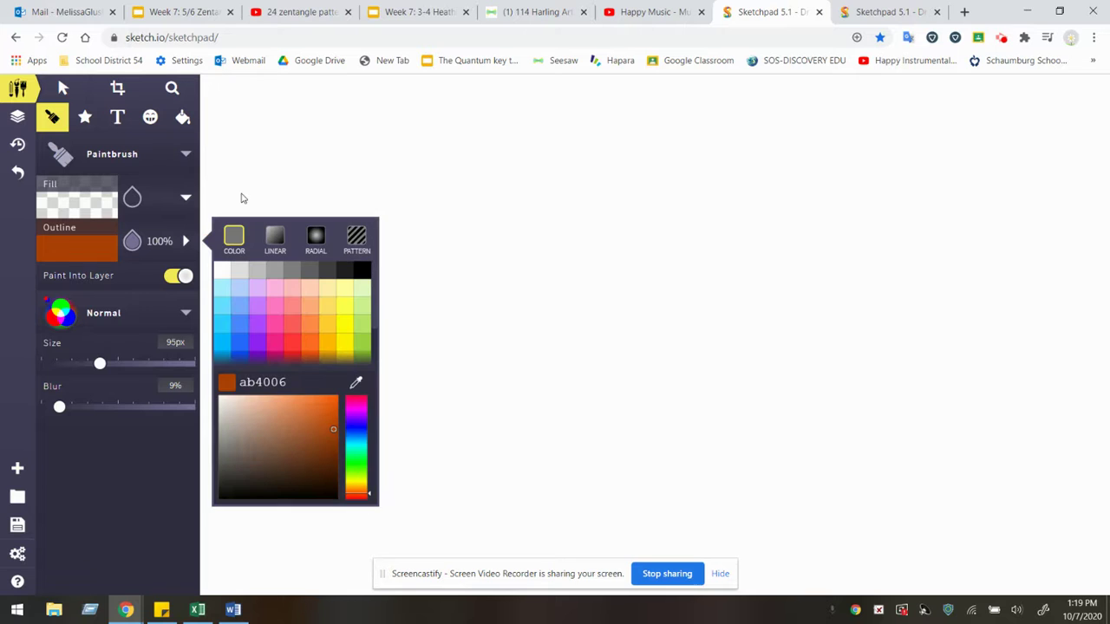
click(331, 423)
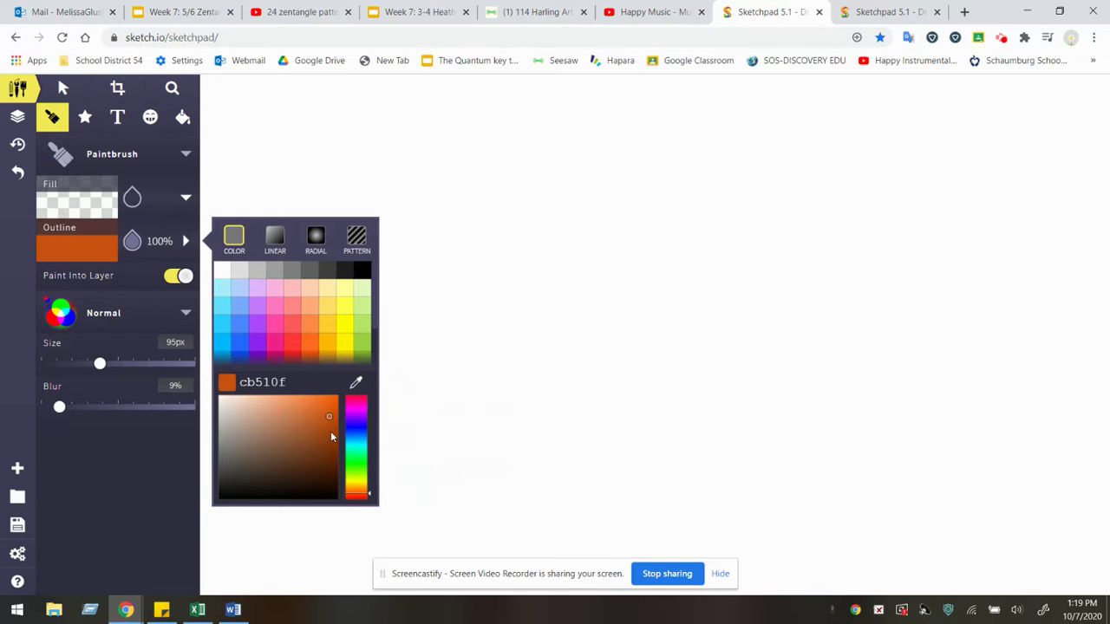
click(331, 431)
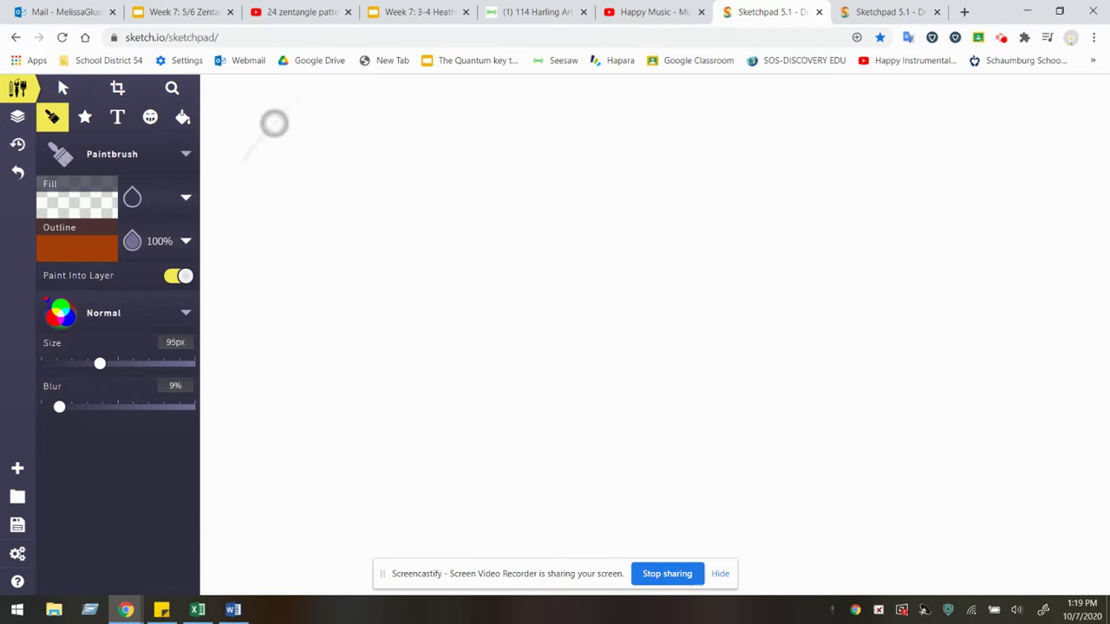
- Keep Paintbrush as the brush type and move to the other Sketchpad canvas
click(185, 153)
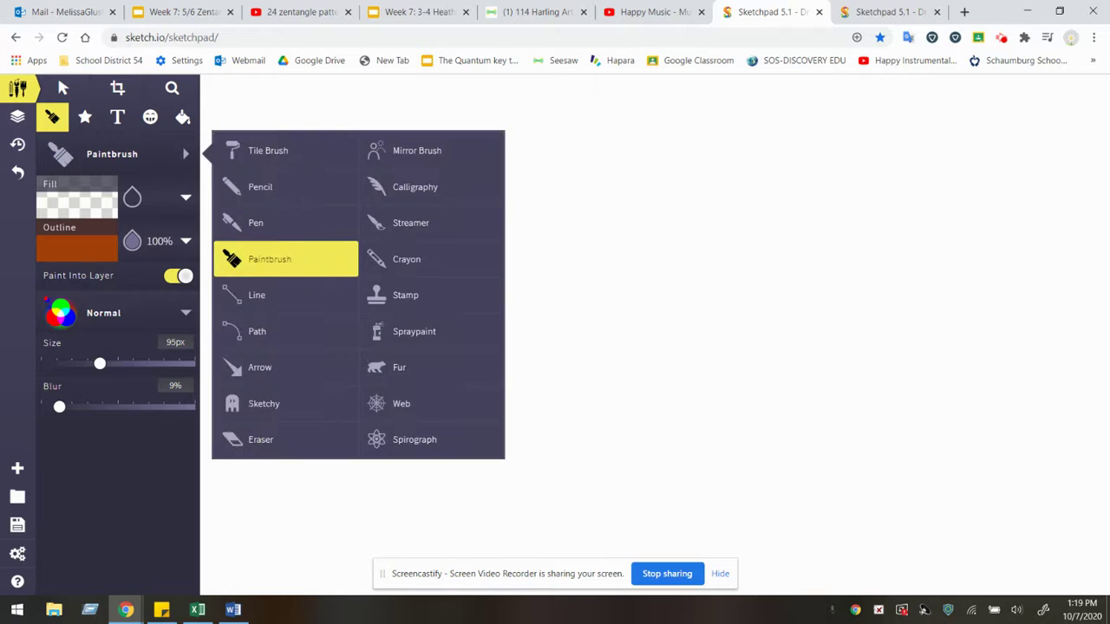
click(280, 249)
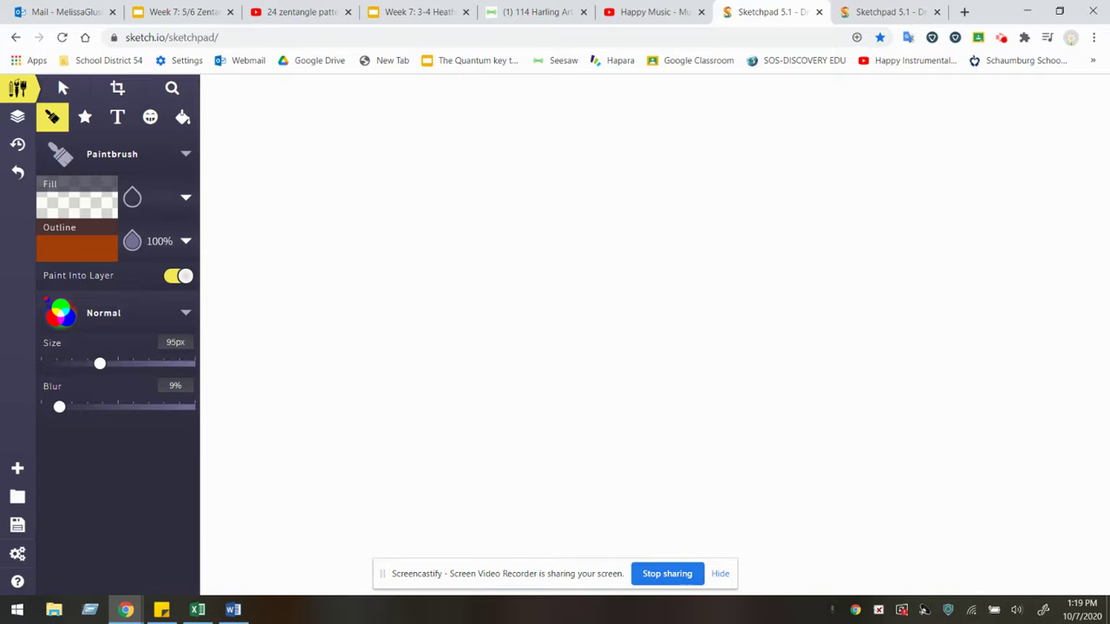
key(ctrl+Tab)
- Paint a wide dark-orange border along all canvas edges and corners, leaving a white oval centre
mouse_move(338, 110)
mouse_down()
mouse_move(258, 189)
mouse_move(285, 152)
mouse_move(211, 217)
mouse_move(228, 122)
mouse_move(213, 82)
mouse_up()
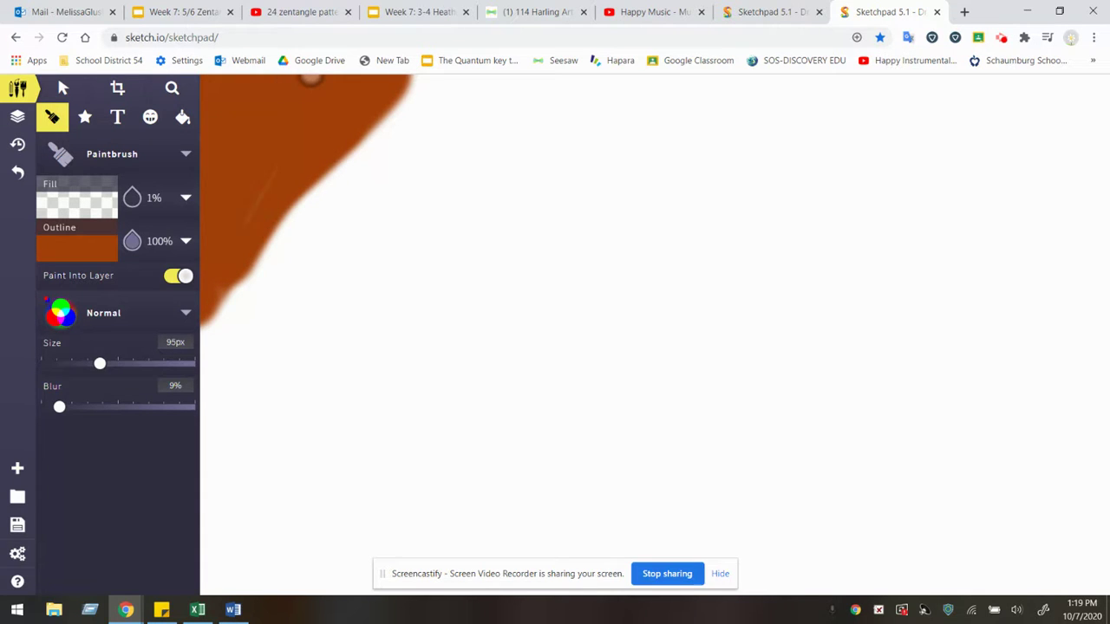
mouse_move(310, 78)
mouse_down()
mouse_move(342, 585)
mouse_move(364, 593)
mouse_move(206, 470)
mouse_up()
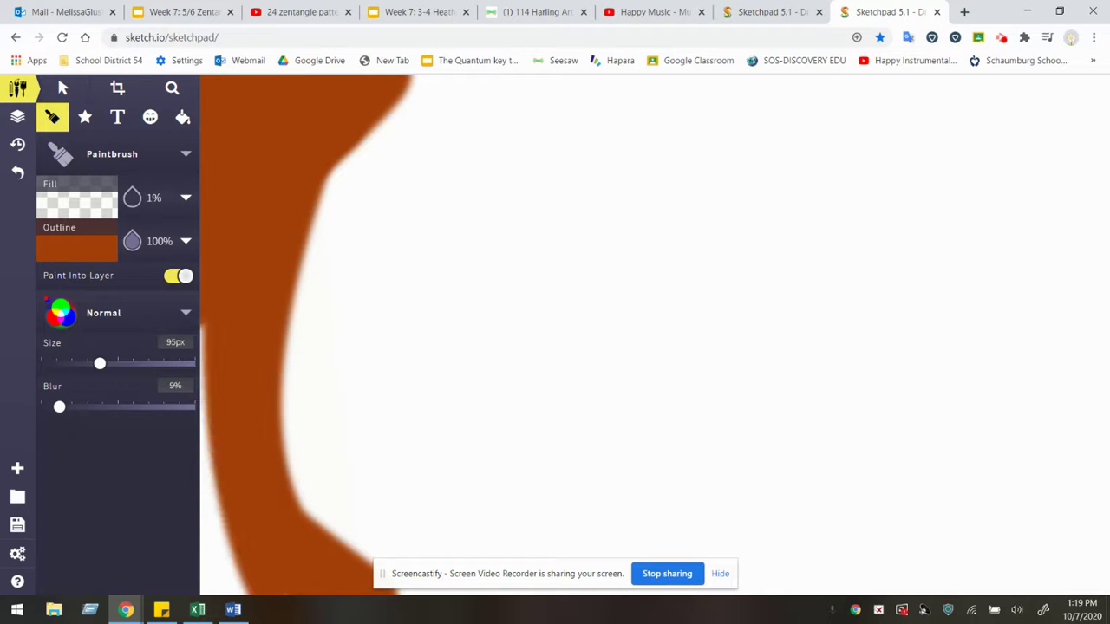
drag(209, 300, 211, 581)
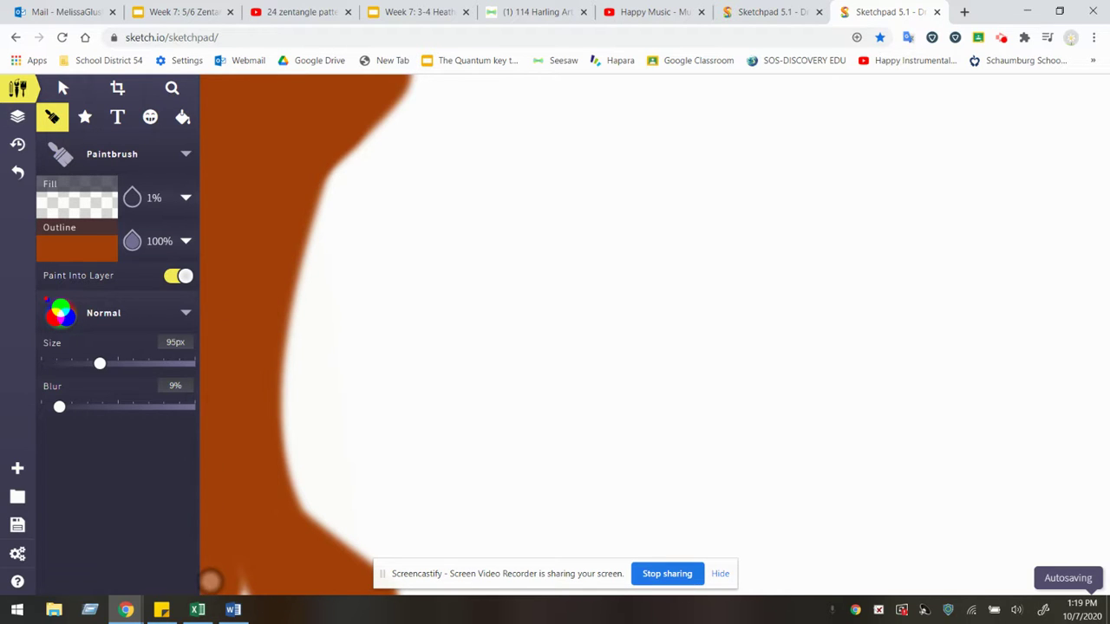
mouse_move(330, 178)
mouse_down()
mouse_move(803, 86)
mouse_move(1075, 273)
mouse_move(902, 567)
mouse_move(559, 582)
mouse_move(272, 575)
mouse_move(203, 353)
mouse_move(208, 586)
mouse_up()
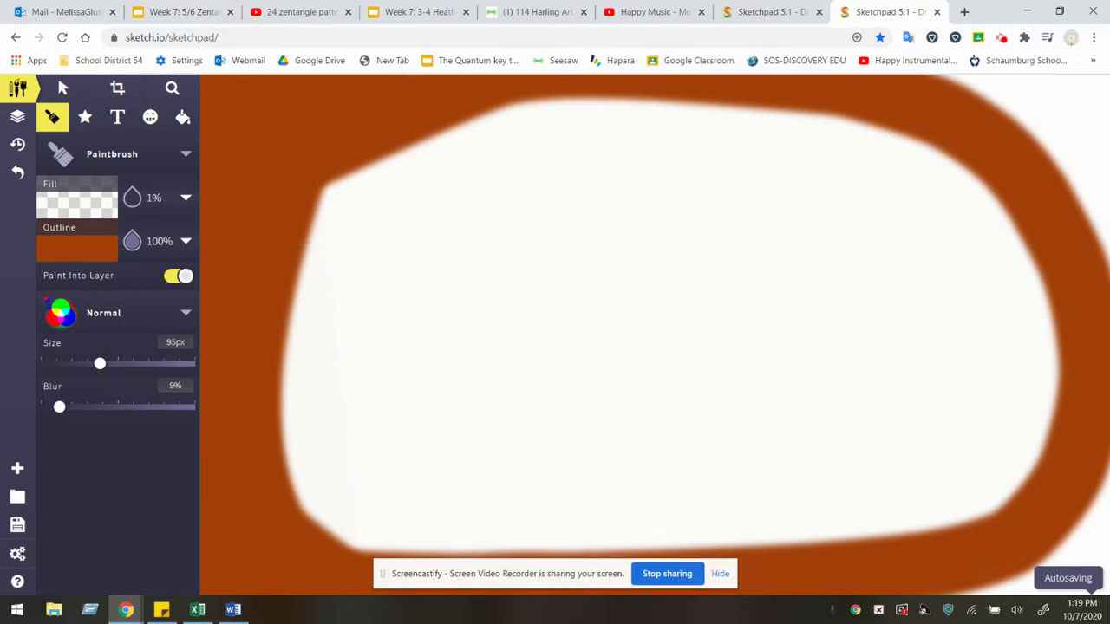
drag(968, 578, 1100, 585)
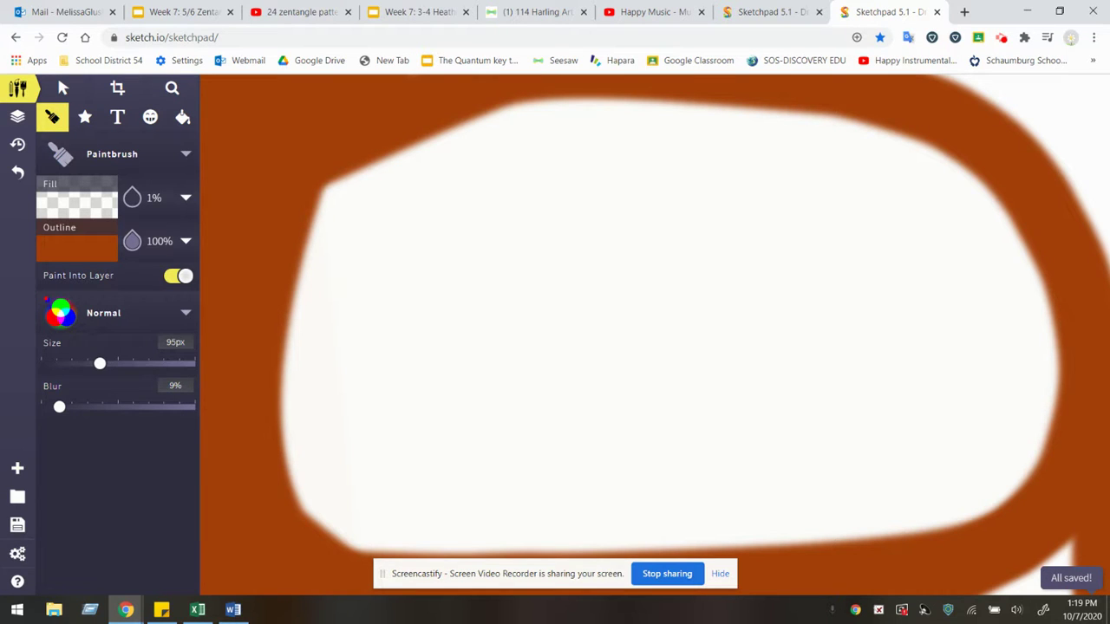
mouse_move(1076, 555)
mouse_down()
mouse_move(986, 595)
mouse_move(1084, 595)
mouse_up()
mouse_move(1097, 268)
mouse_down()
mouse_move(1066, 169)
mouse_move(1089, 112)
mouse_move(963, 87)
mouse_move(1067, 90)
mouse_up()
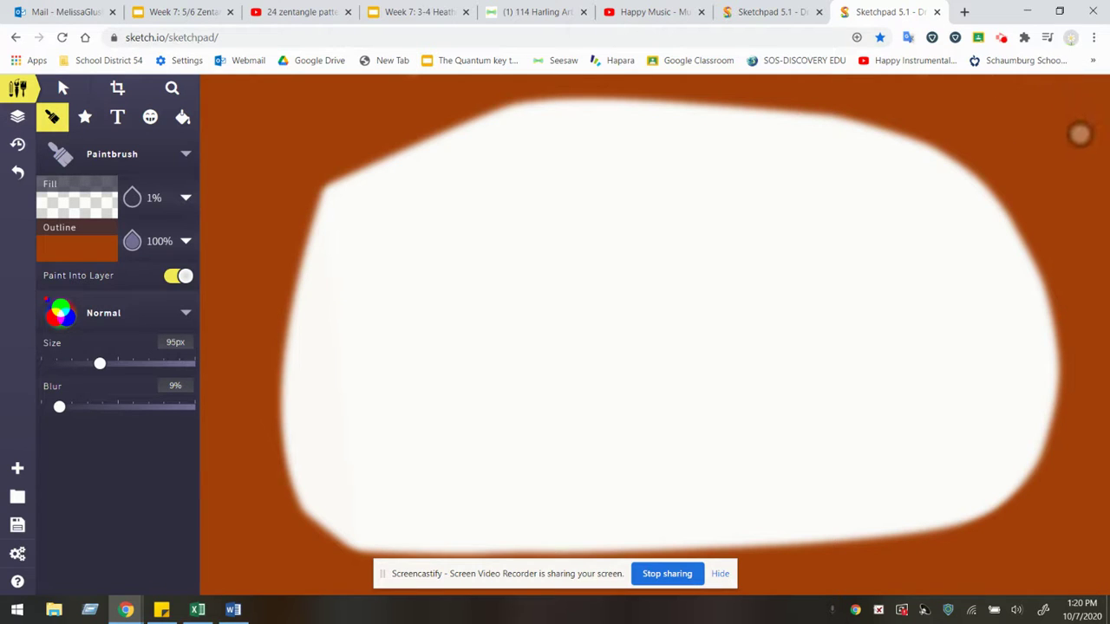
click(76, 247)
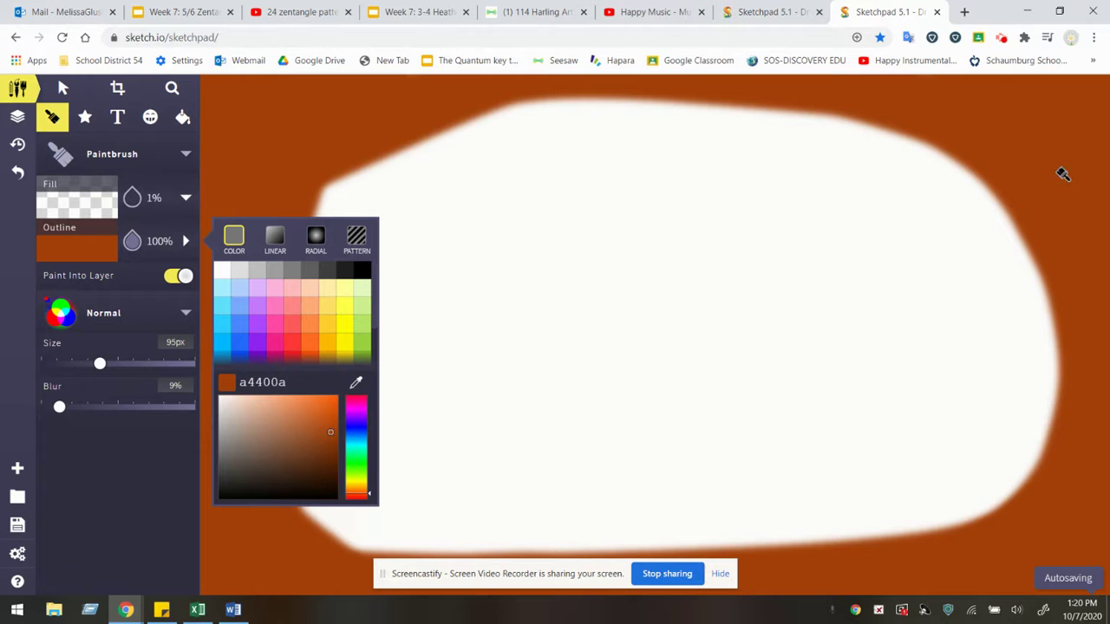
- Paint a brown stroke along the top, then a lighter d55510 orange band inside the border
drag(332, 433, 321, 430)
mouse_move(791, 122)
mouse_down()
mouse_move(574, 101)
mouse_move(458, 117)
mouse_move(389, 144)
mouse_move(319, 192)
mouse_move(271, 274)
mouse_move(269, 364)
mouse_up()
click(76, 247)
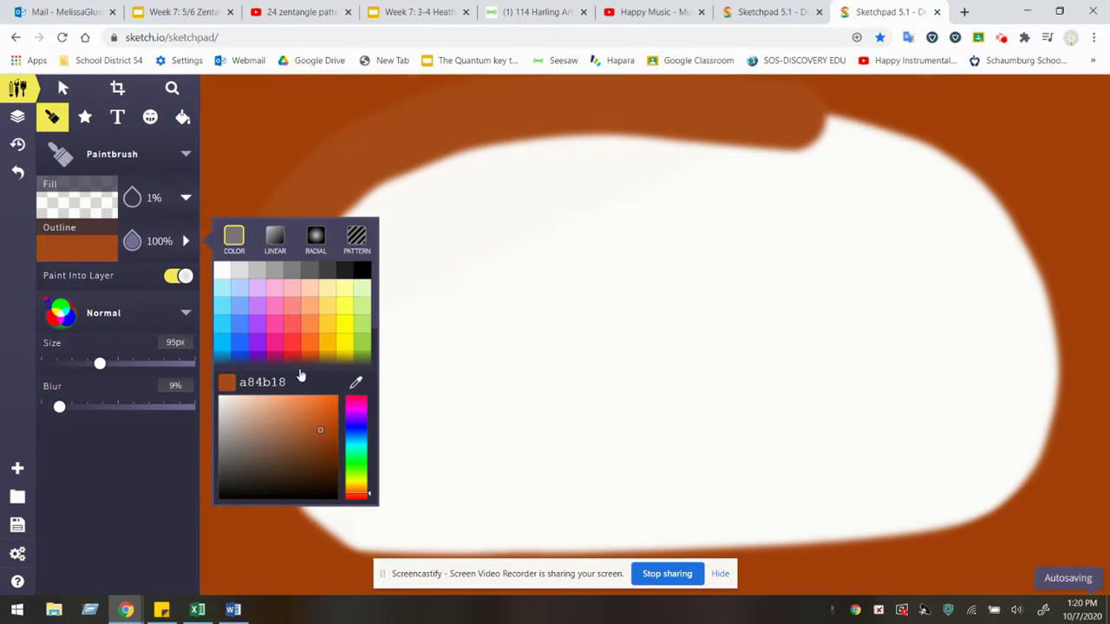
drag(318, 429, 329, 415)
mouse_move(854, 139)
mouse_down()
mouse_move(709, 94)
mouse_move(513, 109)
mouse_move(339, 178)
mouse_move(276, 276)
mouse_move(282, 459)
mouse_move(389, 550)
mouse_move(555, 547)
mouse_move(746, 577)
mouse_move(857, 567)
mouse_move(1016, 488)
mouse_move(1058, 303)
mouse_move(919, 148)
mouse_move(697, 99)
mouse_move(390, 189)
mouse_move(310, 374)
mouse_move(376, 518)
mouse_move(639, 550)
mouse_move(845, 530)
mouse_move(1001, 426)
mouse_move(971, 225)
mouse_move(659, 131)
mouse_move(369, 240)
mouse_move(300, 359)
mouse_move(307, 488)
mouse_up()
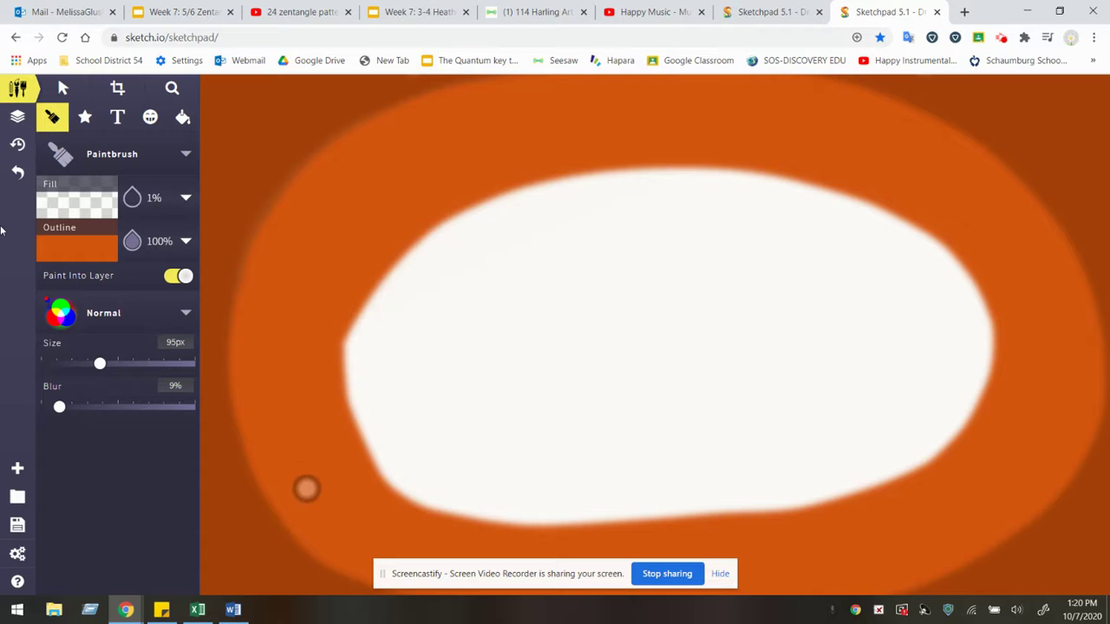
- Paint a bright orange #FF5103 band around the white oval
click(75, 252)
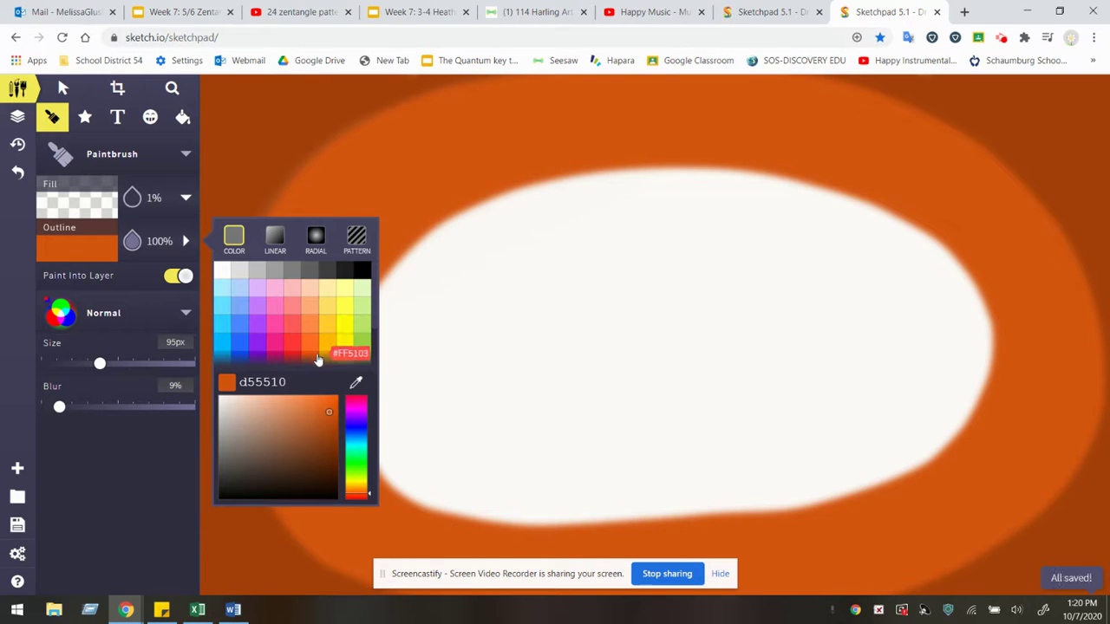
click(318, 358)
click(839, 184)
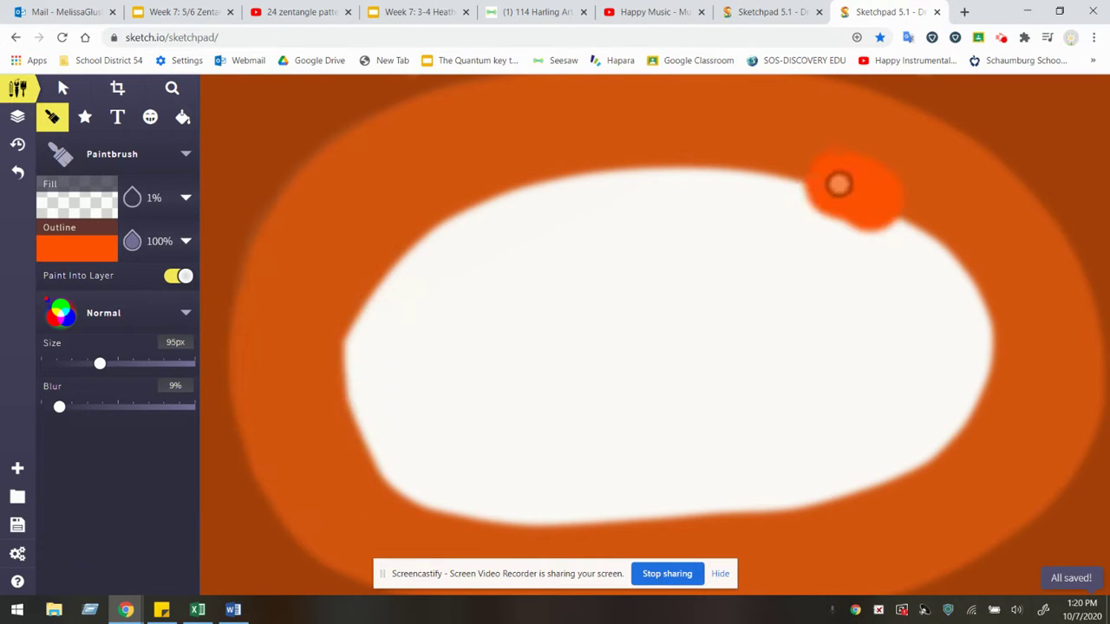
mouse_move(839, 184)
mouse_down()
mouse_move(650, 154)
mouse_move(367, 335)
mouse_move(474, 495)
mouse_move(827, 507)
mouse_move(971, 344)
mouse_move(744, 179)
mouse_move(406, 365)
mouse_move(636, 471)
mouse_move(924, 434)
mouse_move(807, 222)
mouse_move(399, 356)
mouse_up()
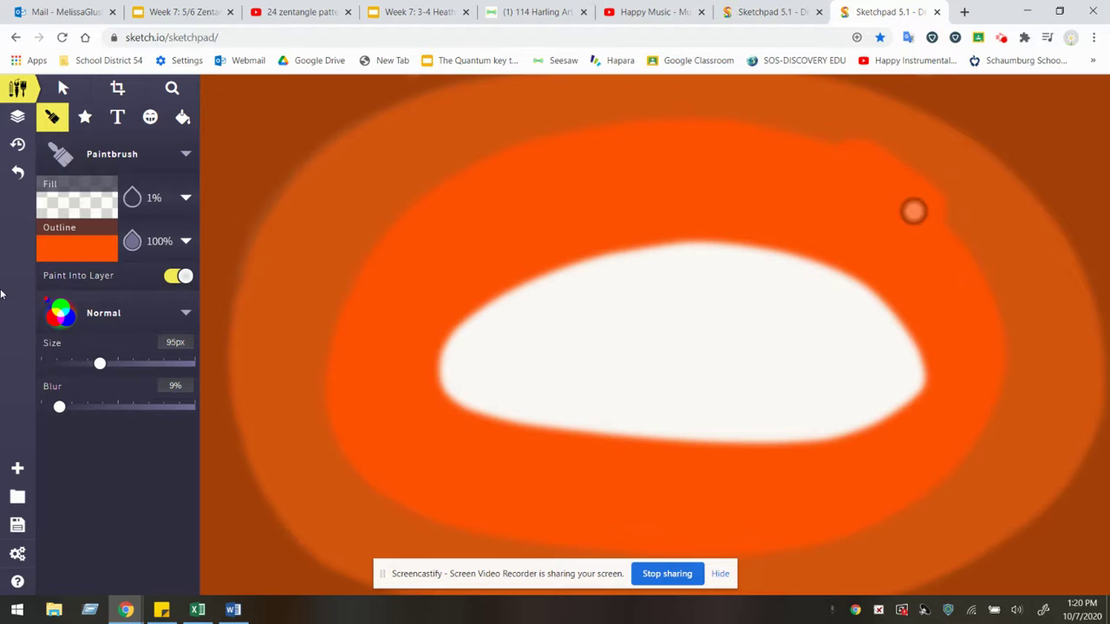
- Paint a light orange ffac79 band inside the bright orange ring
click(48, 256)
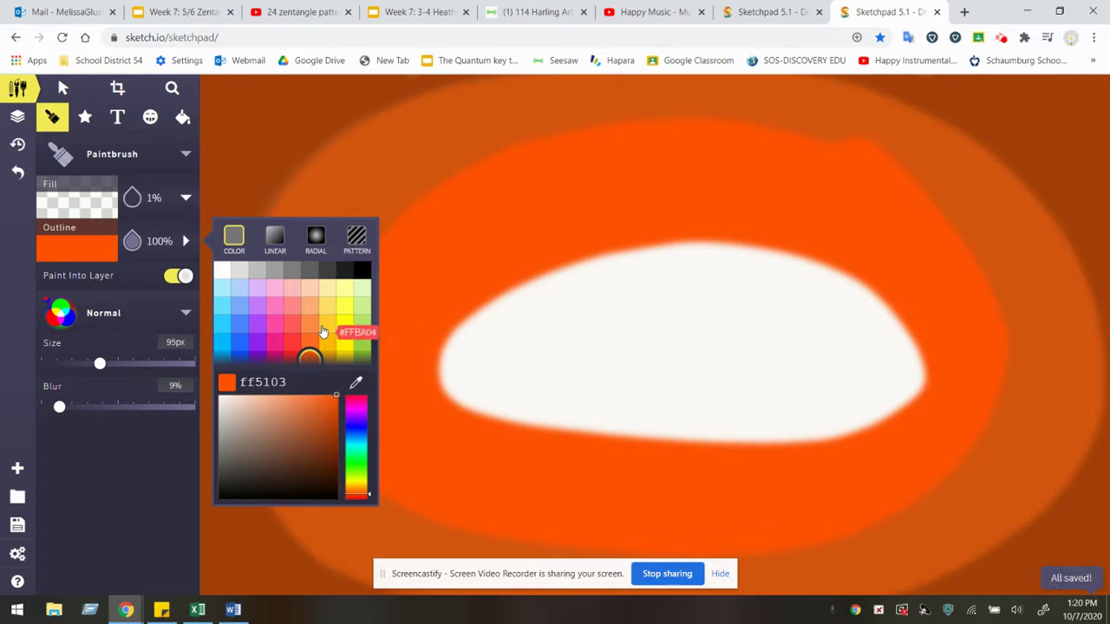
click(309, 307)
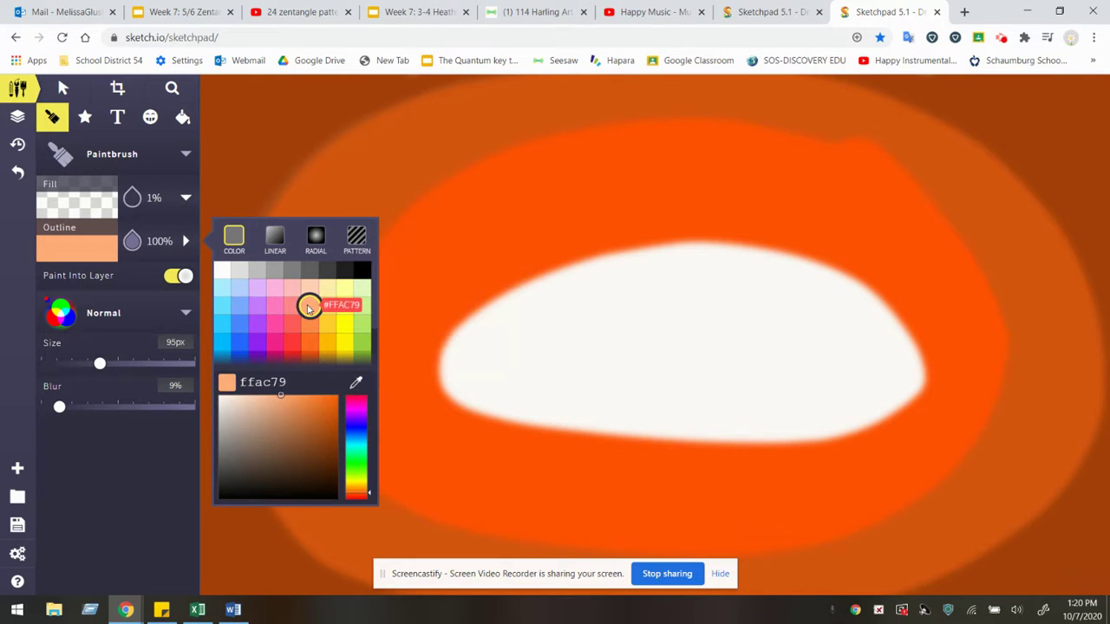
mouse_move(904, 336)
mouse_down()
mouse_move(868, 304)
mouse_move(654, 253)
mouse_move(459, 376)
mouse_move(833, 432)
mouse_move(643, 283)
mouse_move(630, 423)
mouse_move(576, 341)
mouse_move(715, 341)
mouse_move(651, 354)
mouse_move(740, 383)
mouse_up()
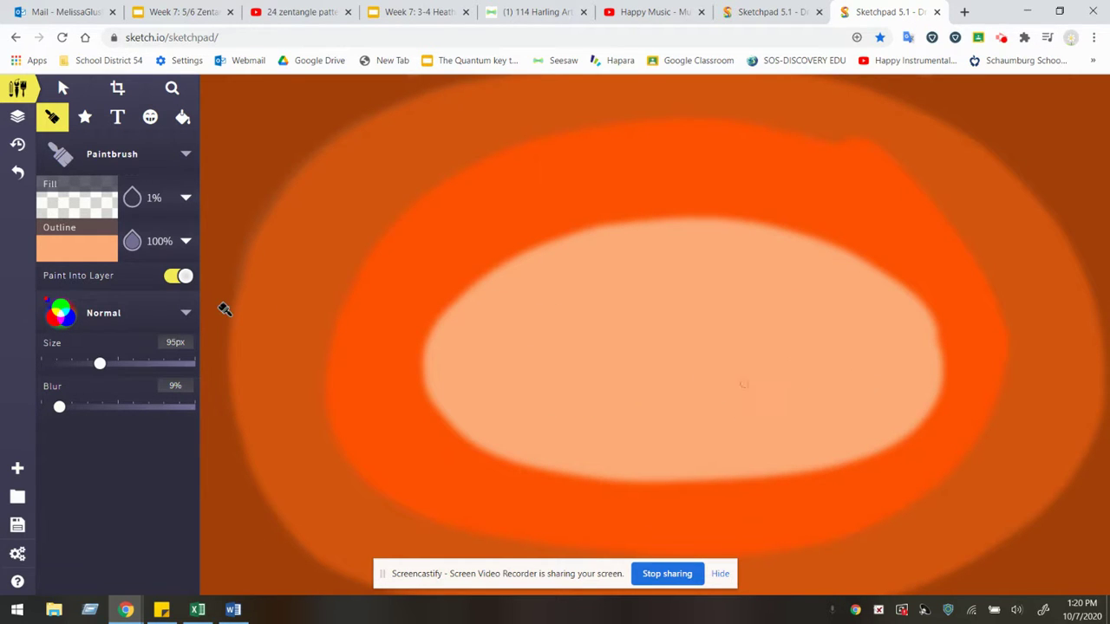
click(100, 259)
- Fill the oval's centre with pale peach ffd1b4 and switch the colour to black
click(310, 287)
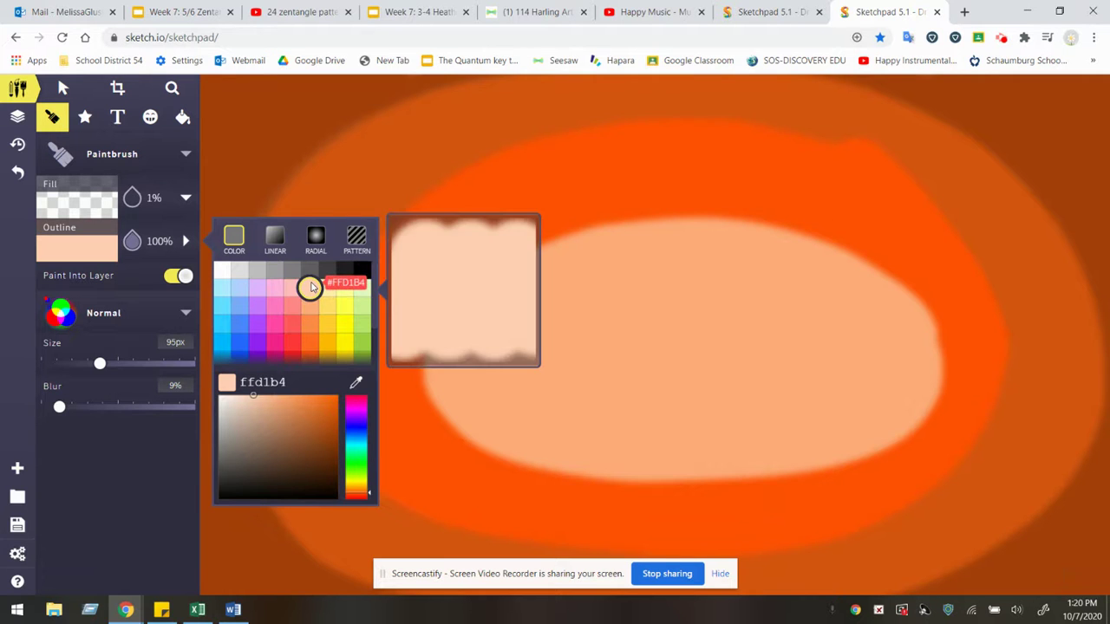
mouse_move(763, 338)
mouse_down()
mouse_move(642, 322)
mouse_move(600, 340)
mouse_move(670, 386)
mouse_move(755, 377)
mouse_move(733, 328)
mouse_up()
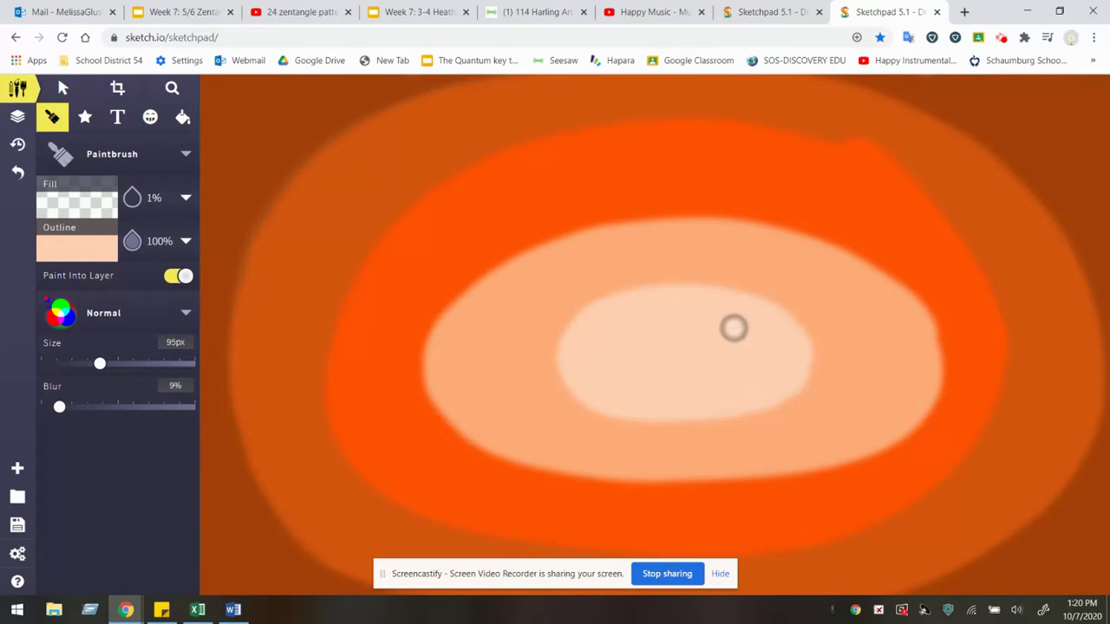
click(68, 260)
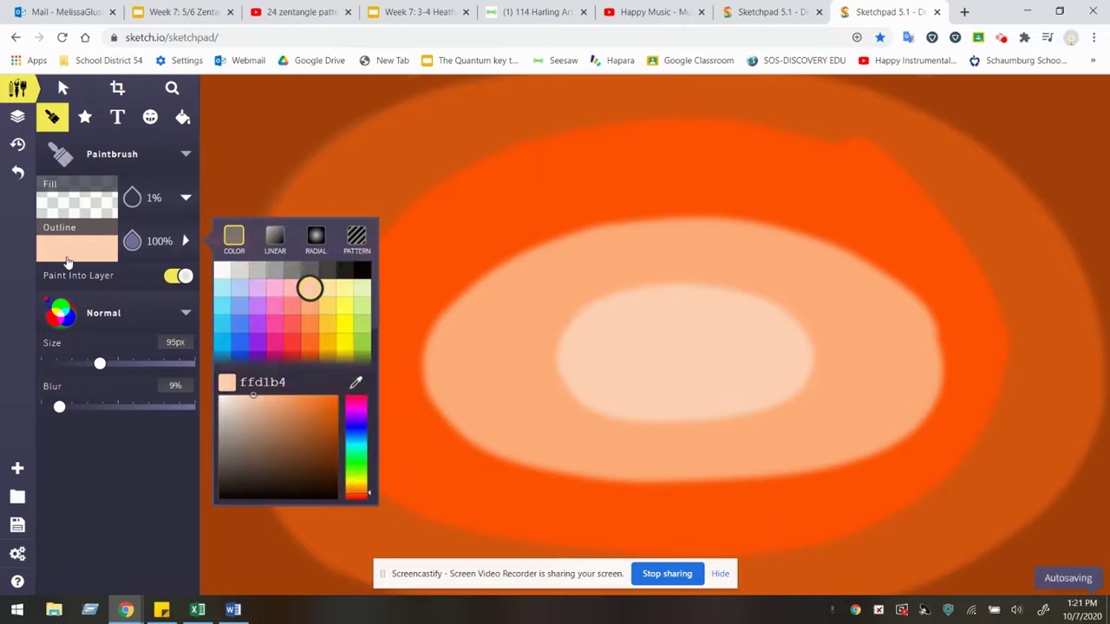
click(361, 271)
- Switch the brush to Pen at 24px size
click(183, 156)
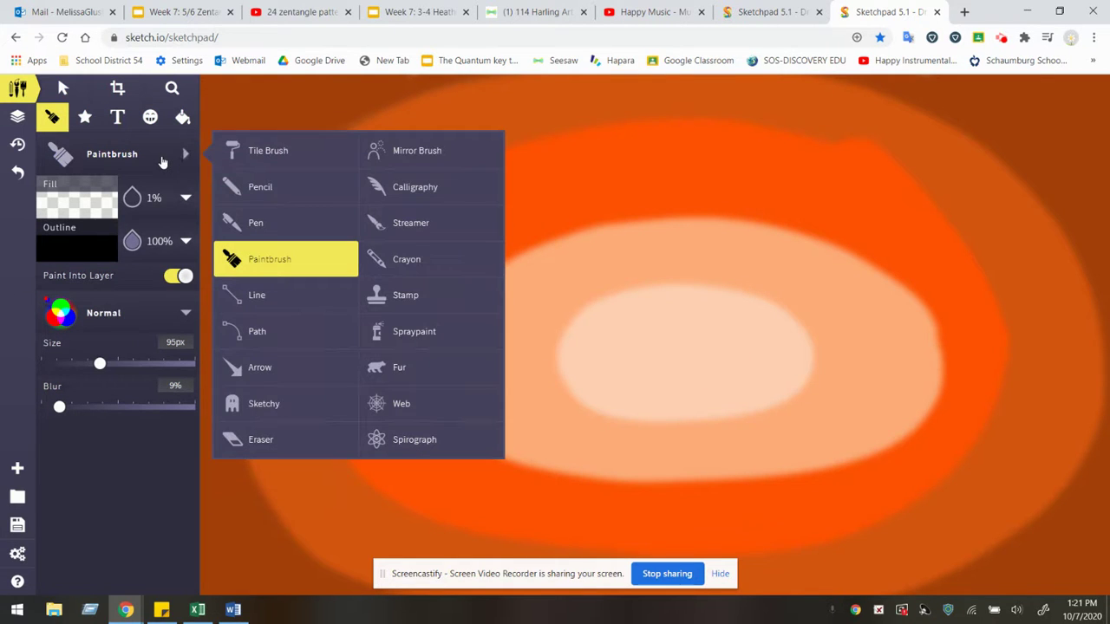
click(243, 225)
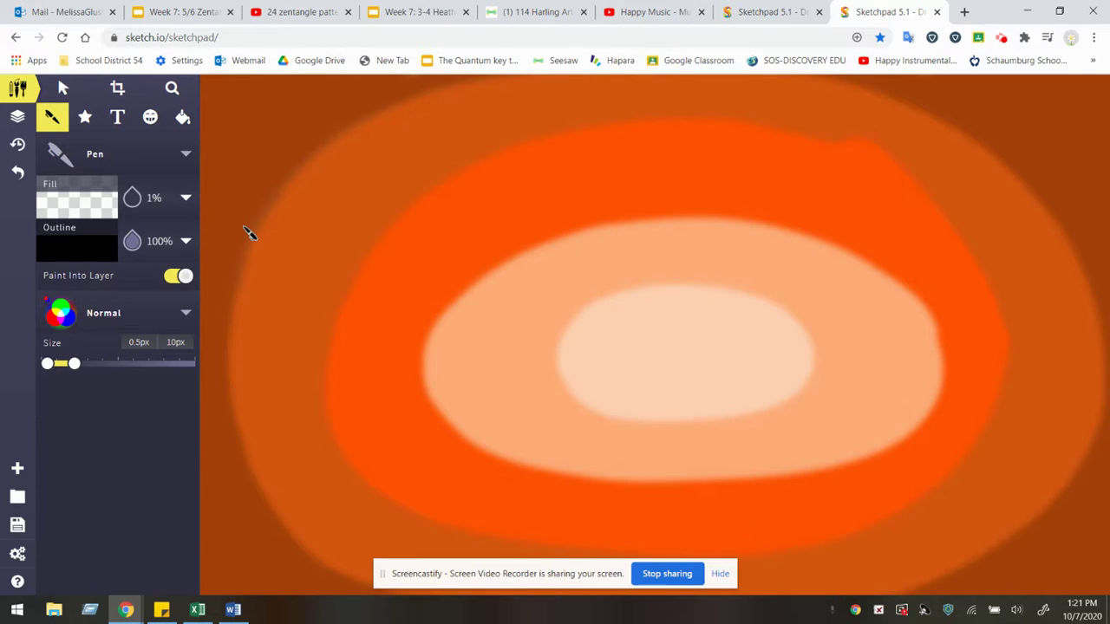
drag(74, 363, 114, 363)
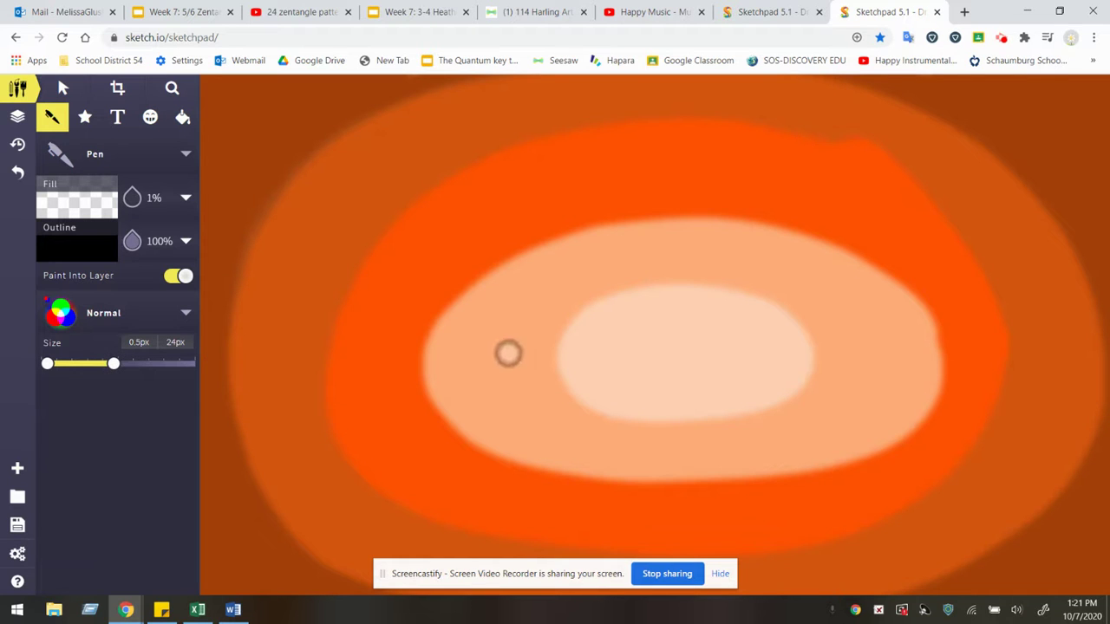
- Outline a pointed black house, then draw four thick 45px fence posts at the lower left
drag(508, 352, 487, 599)
mouse_move(509, 356)
mouse_down()
mouse_move(416, 358)
mouse_move(619, 142)
mouse_move(774, 372)
mouse_move(639, 368)
mouse_move(634, 468)
mouse_move(656, 607)
mouse_up()
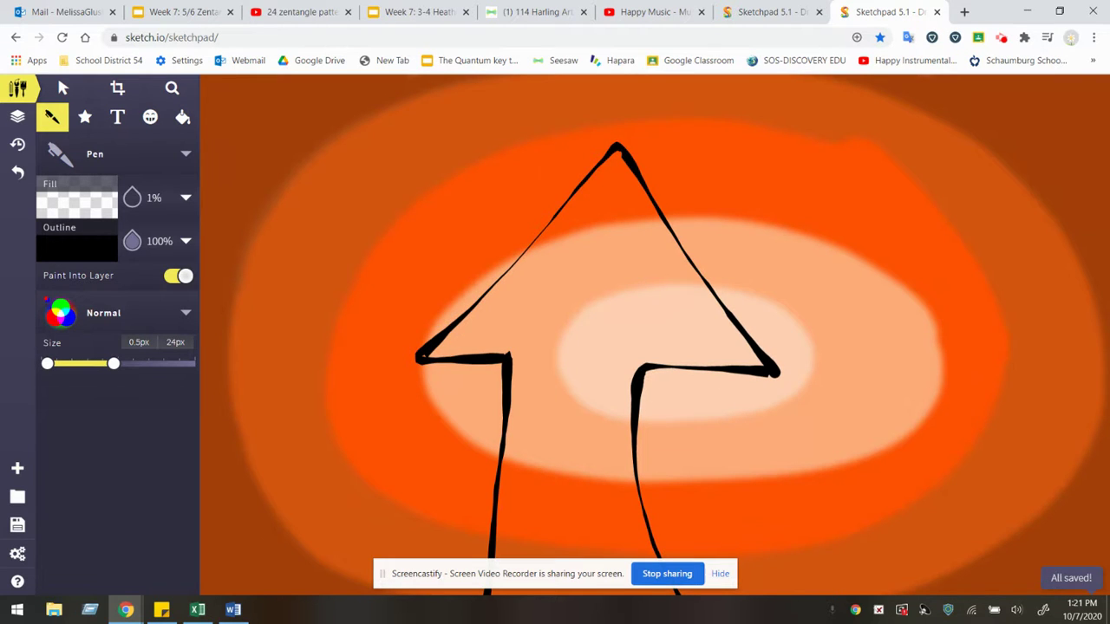
drag(113, 364, 174, 363)
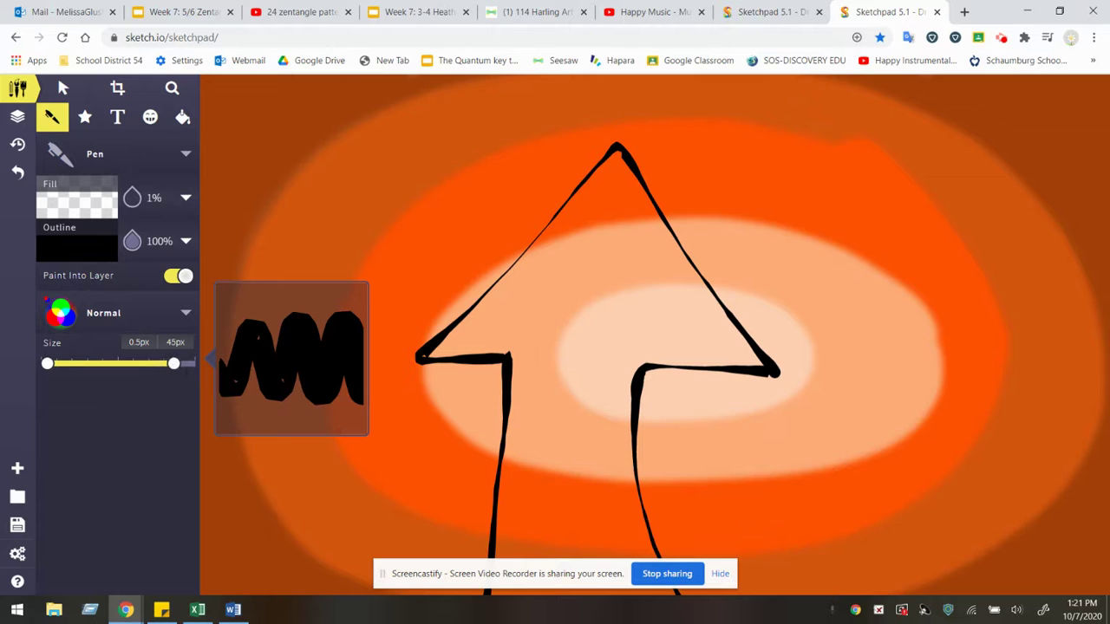
drag(243, 429, 238, 598)
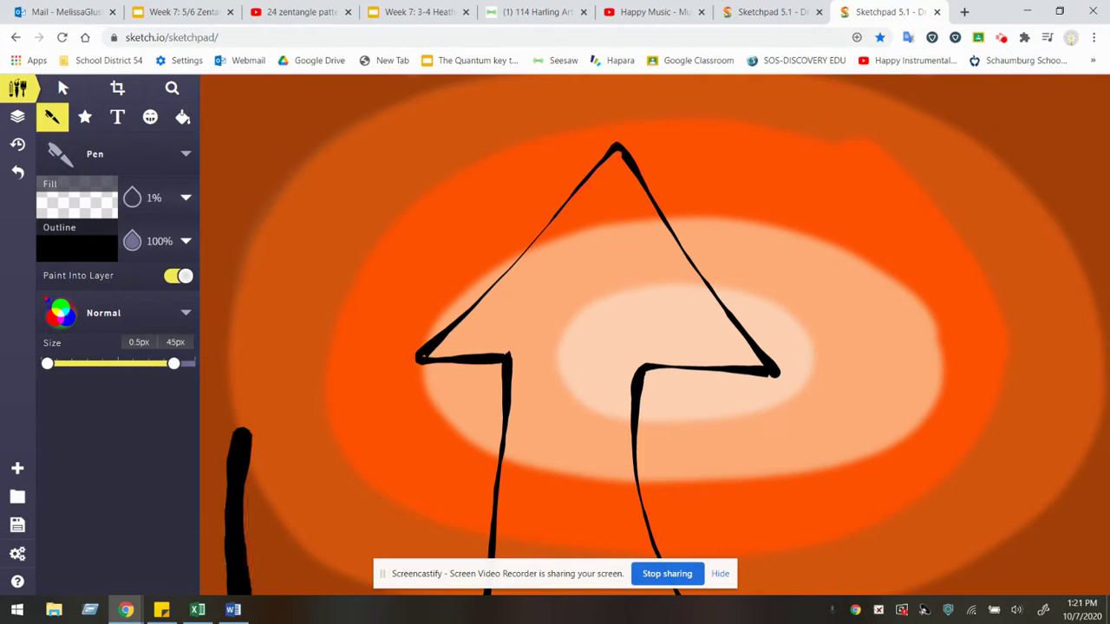
drag(318, 444, 314, 598)
drag(387, 458, 379, 598)
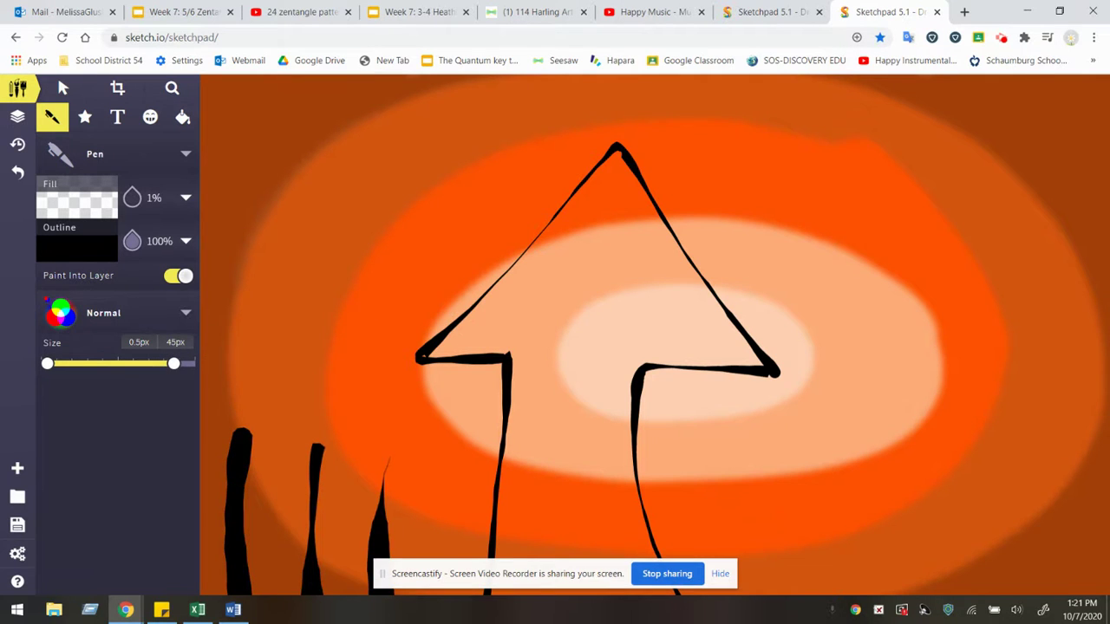
drag(441, 462, 439, 596)
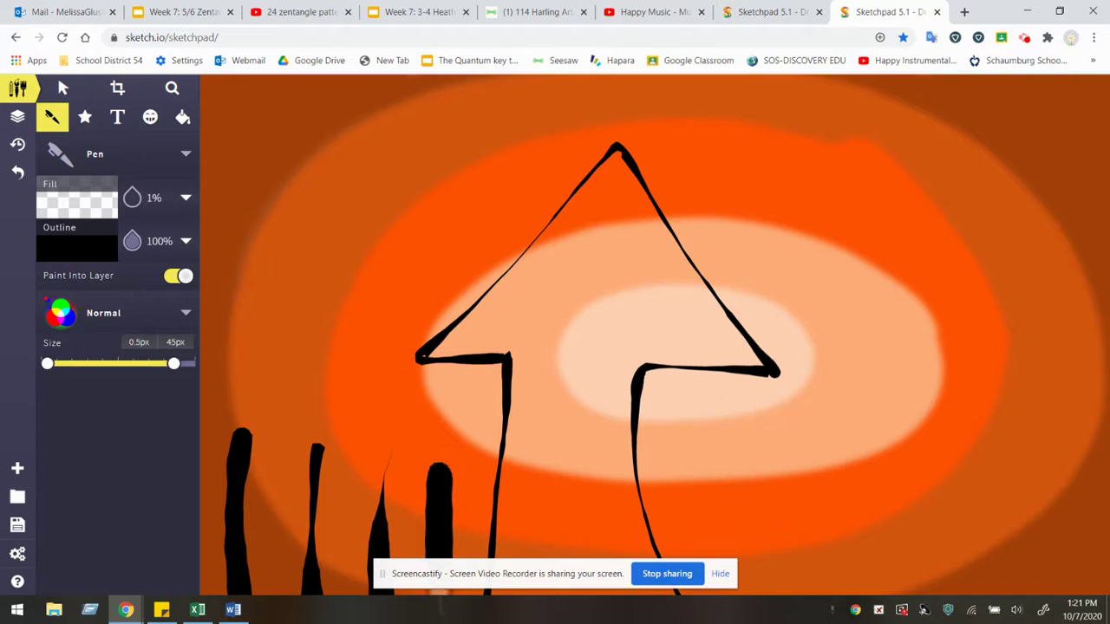
drag(383, 454, 368, 597)
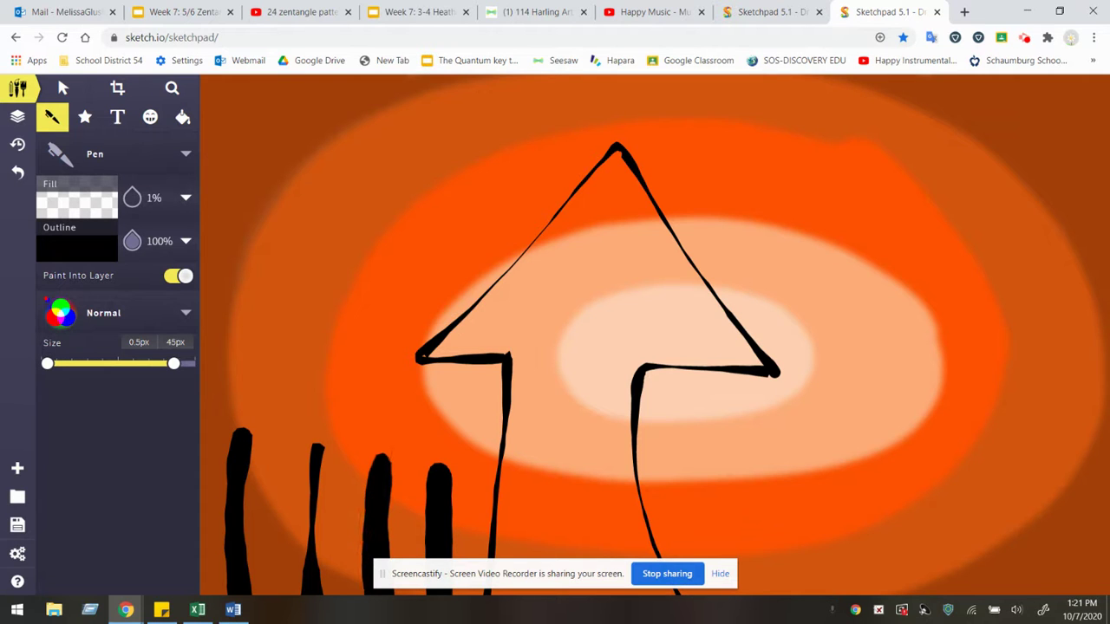
drag(315, 443, 308, 597)
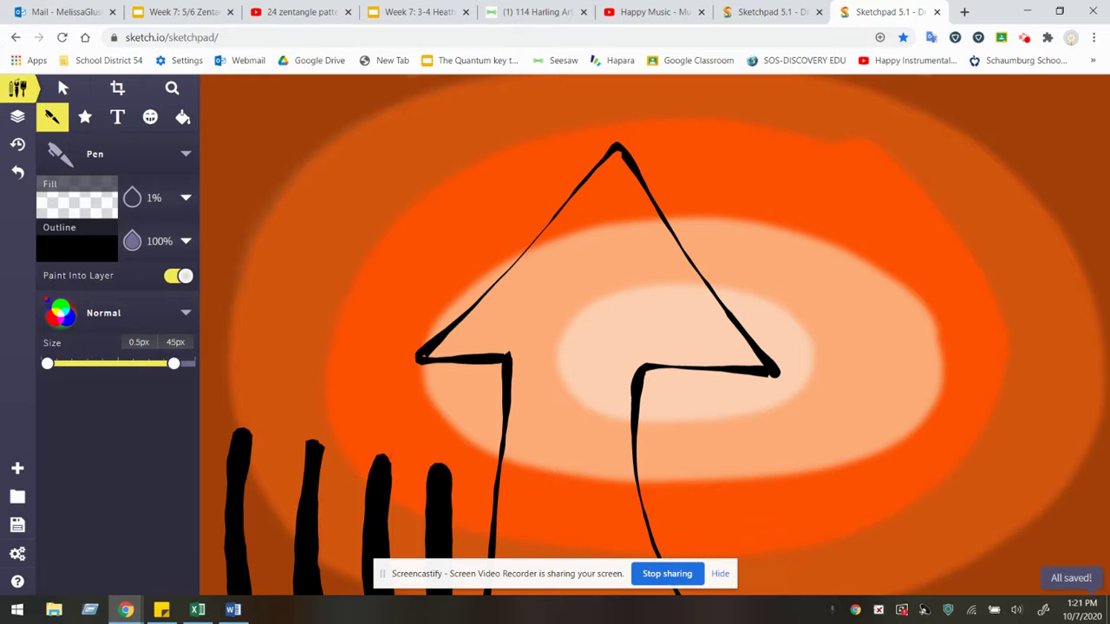
drag(173, 363, 114, 364)
click(136, 154)
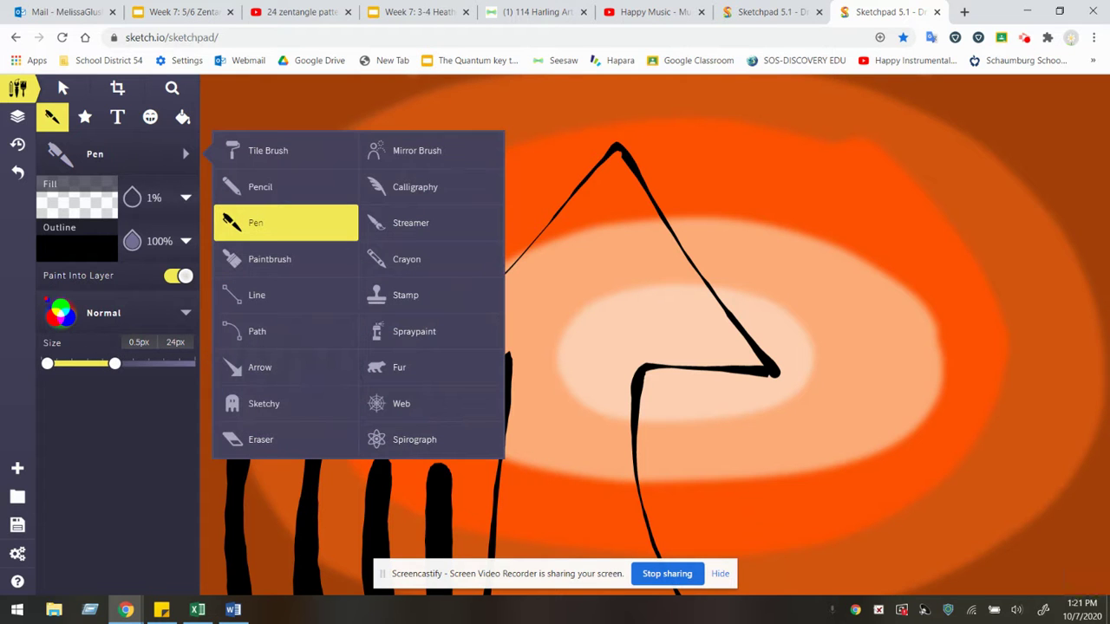
- Draw thin Pencil rails joining the fence posts and running to the left edge
click(286, 186)
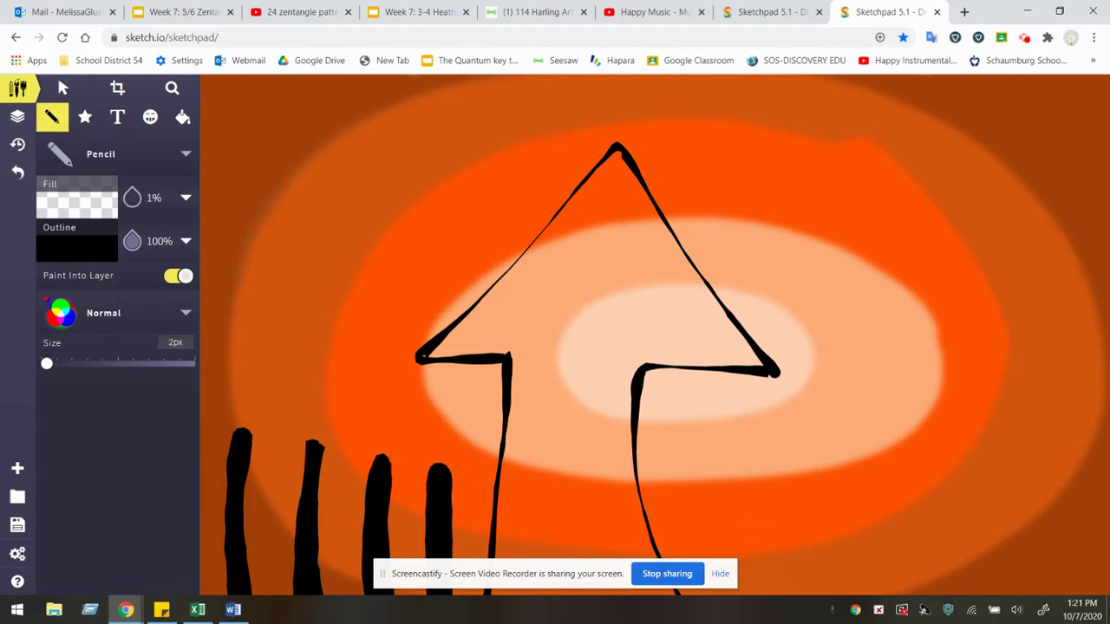
mouse_move(244, 488)
mouse_down()
mouse_move(309, 498)
mouse_move(309, 510)
mouse_move(491, 510)
mouse_move(491, 525)
mouse_up()
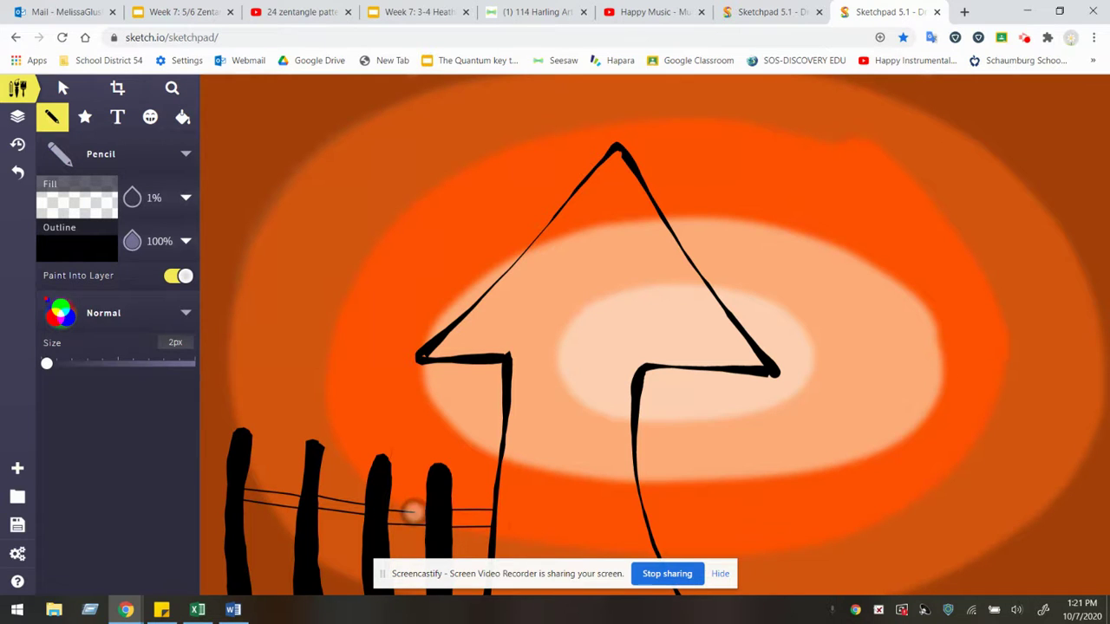
mouse_move(434, 513)
mouse_down()
mouse_move(225, 476)
mouse_move(177, 499)
mouse_move(229, 499)
mouse_up()
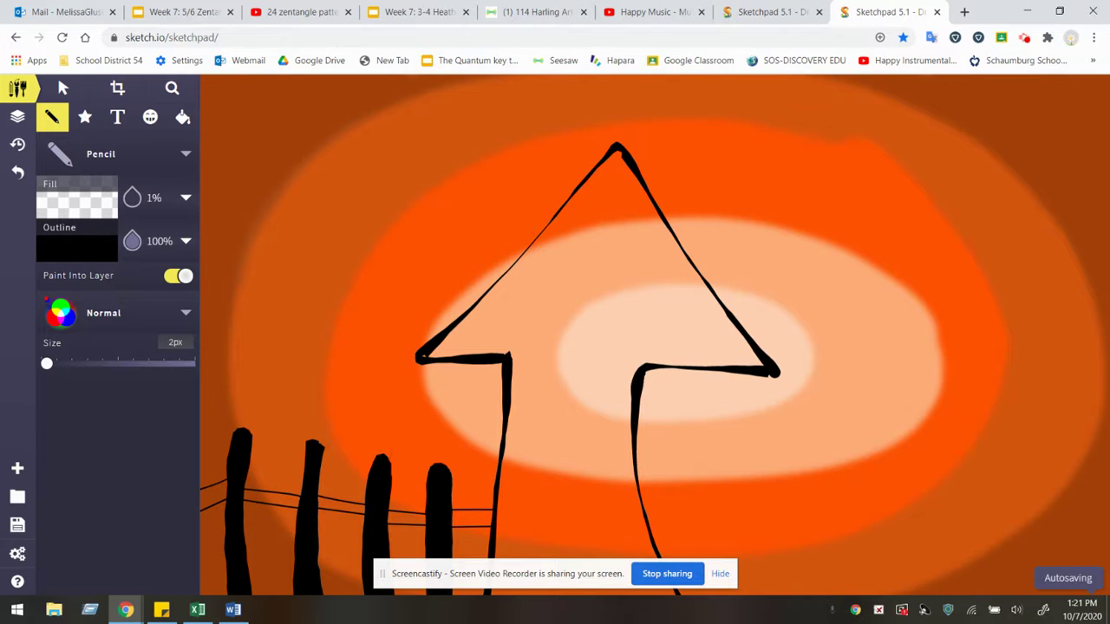
mouse_move(47, 363)
mouse_down()
mouse_move(104, 363)
mouse_move(84, 363)
mouse_up()
- Paint a black moon at top right, then fill and widen the house at 66px
mouse_move(998, 102)
mouse_down()
mouse_move(936, 119)
mouse_move(950, 217)
mouse_move(1040, 179)
mouse_move(1011, 98)
mouse_move(948, 158)
mouse_move(1019, 150)
mouse_move(951, 153)
mouse_move(980, 137)
mouse_up()
drag(529, 350, 509, 598)
mouse_move(529, 556)
mouse_down()
mouse_move(572, 321)
mouse_move(565, 438)
mouse_move(583, 509)
mouse_move(619, 495)
mouse_move(422, 349)
mouse_move(635, 137)
mouse_move(781, 359)
mouse_move(567, 349)
mouse_move(535, 286)
mouse_move(620, 210)
mouse_move(656, 233)
mouse_move(679, 320)
mouse_move(677, 309)
mouse_up()
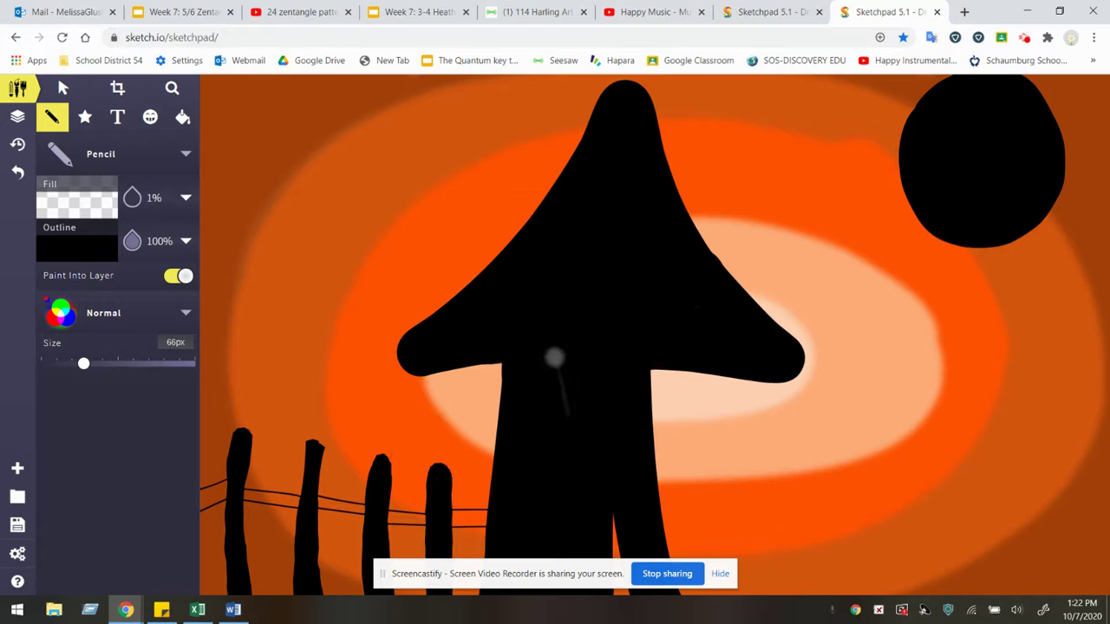
drag(555, 357, 621, 547)
drag(490, 373, 486, 555)
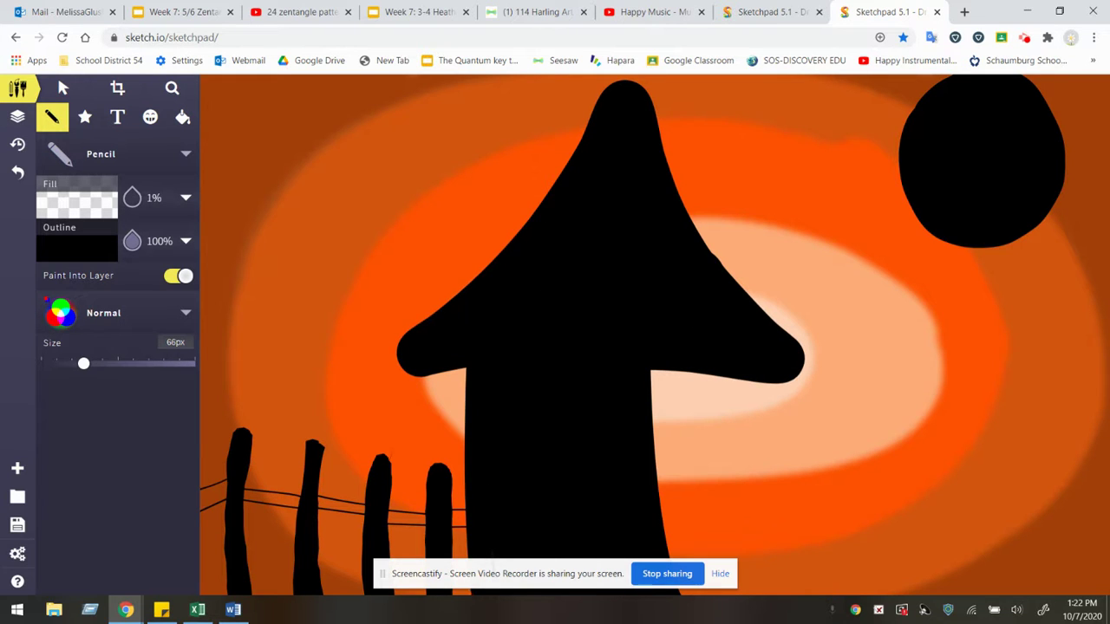
drag(664, 373, 676, 555)
drag(694, 375, 702, 557)
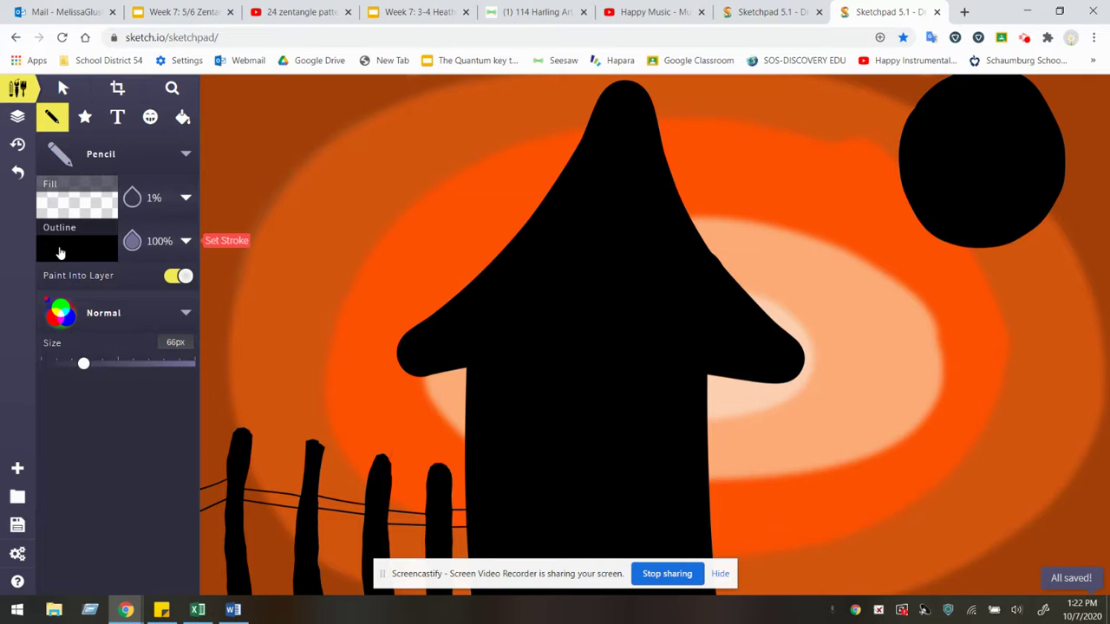
- At 15px, draw six fence posts right of the house joined by a sagging wire
drag(83, 364, 54, 365)
drag(763, 464, 764, 594)
drag(815, 468, 818, 595)
drag(878, 461, 880, 594)
drag(941, 450, 954, 594)
key(ctrl+z)
drag(1002, 467, 1006, 595)
drag(1064, 468, 1066, 595)
mouse_move(711, 523)
mouse_down()
mouse_move(755, 512)
mouse_move(816, 544)
mouse_move(876, 516)
mouse_move(928, 547)
mouse_move(1023, 523)
mouse_move(1095, 535)
mouse_up()
- Thicken the six right-hand fence posts
drag(760, 464, 756, 595)
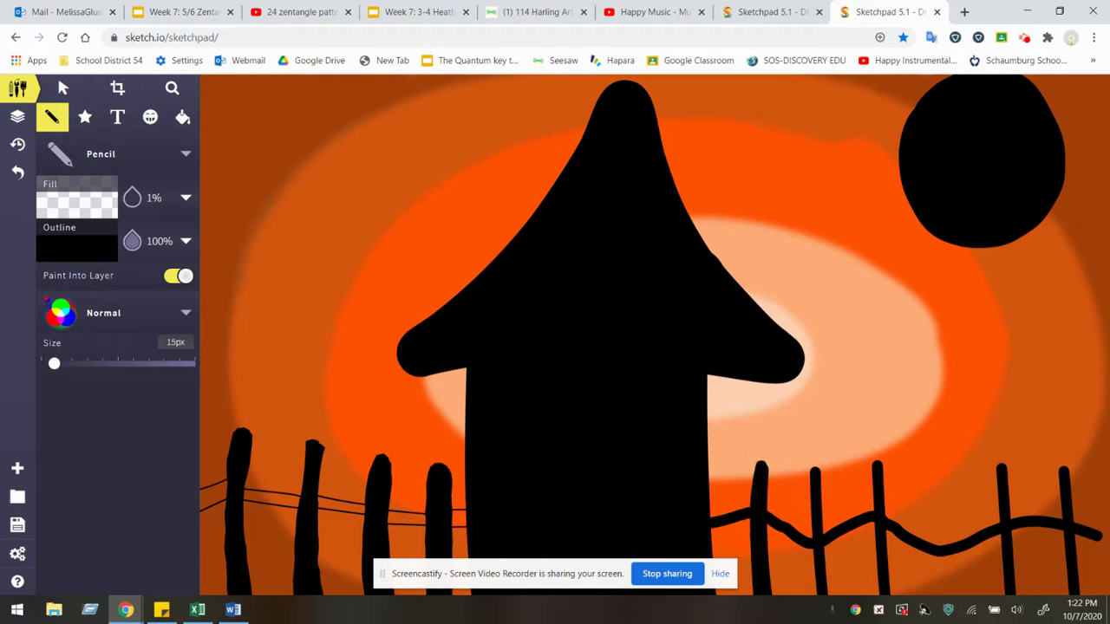
drag(815, 465, 812, 595)
drag(867, 454, 870, 595)
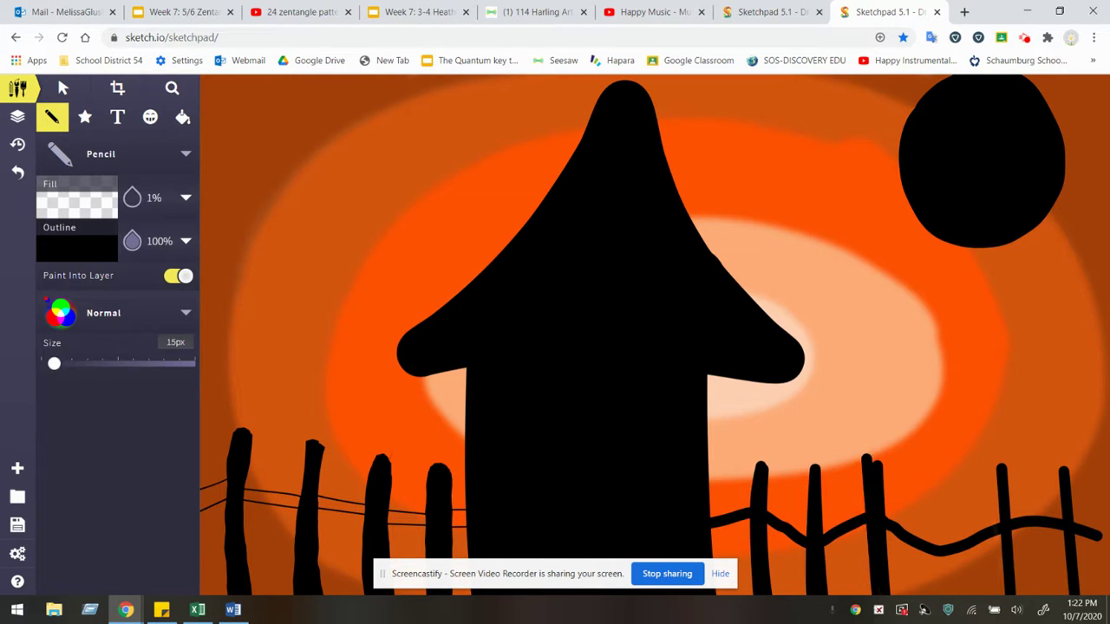
drag(983, 462, 999, 595)
drag(1055, 463, 1064, 595)
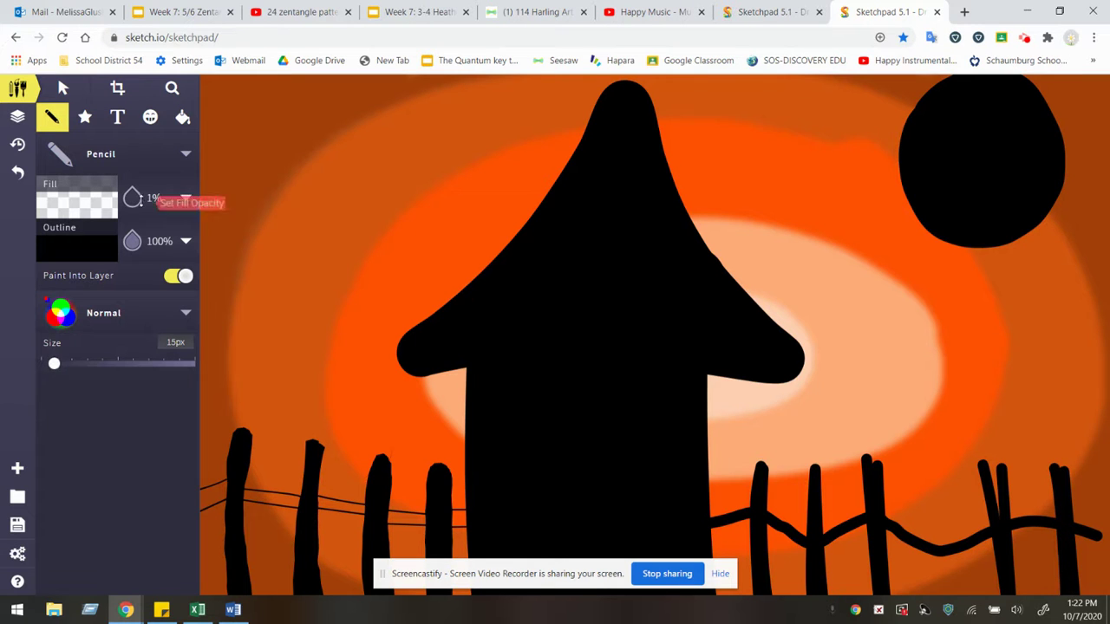
- Set the outline colour to yellow fffd07 and draw an arched door outline at the house's base
click(110, 243)
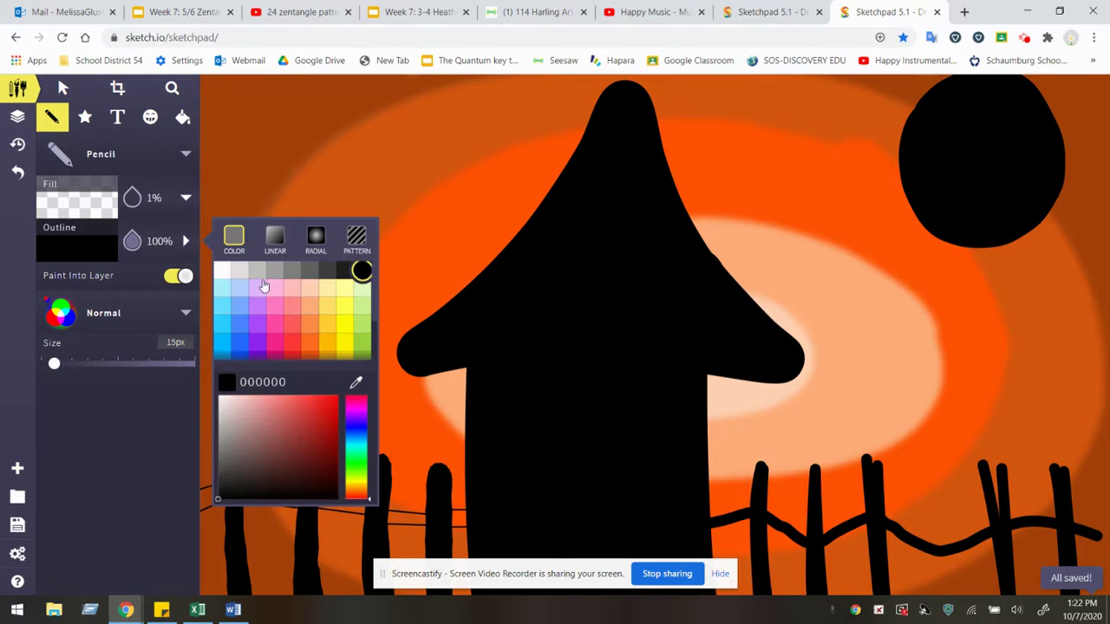
click(345, 325)
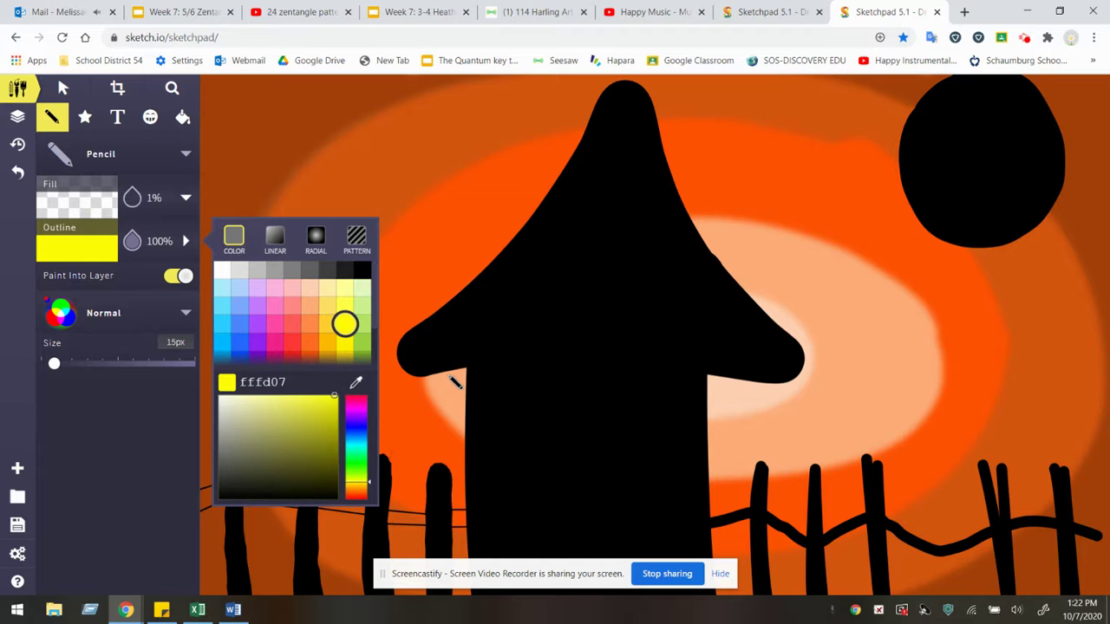
mouse_move(556, 472)
mouse_down()
mouse_move(550, 591)
mouse_move(556, 474)
mouse_move(624, 485)
mouse_move(631, 593)
mouse_up()
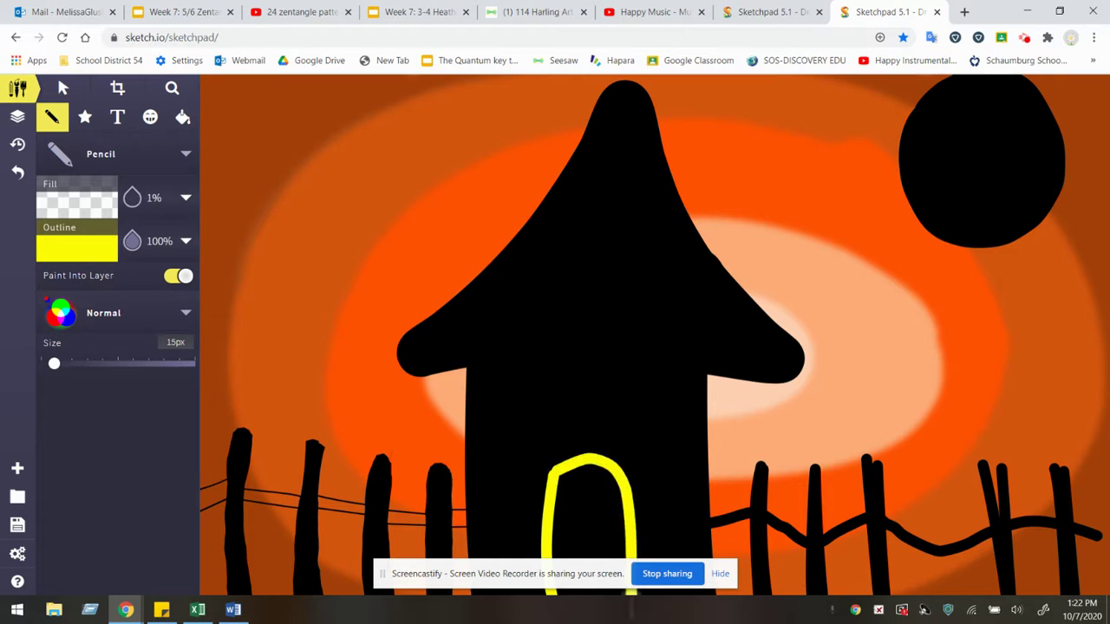
- Fill the door solid yellow using a 64px brush, then reduce the brush to 33px
mouse_move(599, 460)
mouse_down()
mouse_move(555, 555)
mouse_move(580, 520)
mouse_move(602, 524)
mouse_move(568, 520)
mouse_move(599, 512)
mouse_up()
mouse_move(54, 363)
mouse_down()
mouse_move(101, 363)
mouse_move(82, 363)
mouse_up()
mouse_move(607, 520)
mouse_down()
mouse_move(587, 476)
mouse_move(555, 528)
mouse_move(575, 495)
mouse_move(616, 547)
mouse_up()
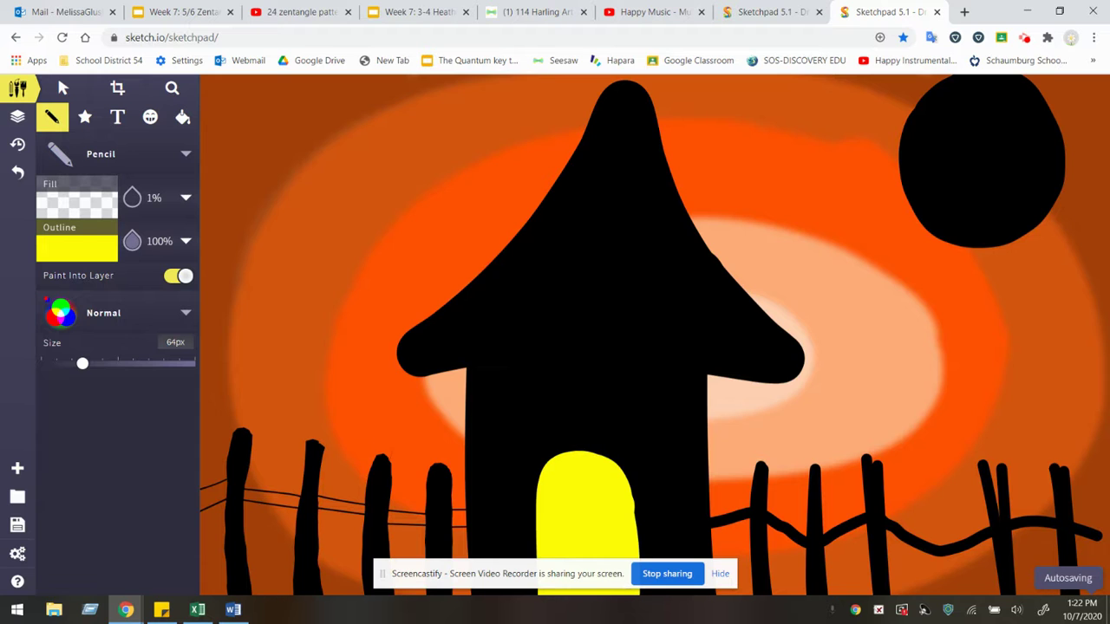
drag(83, 364, 64, 363)
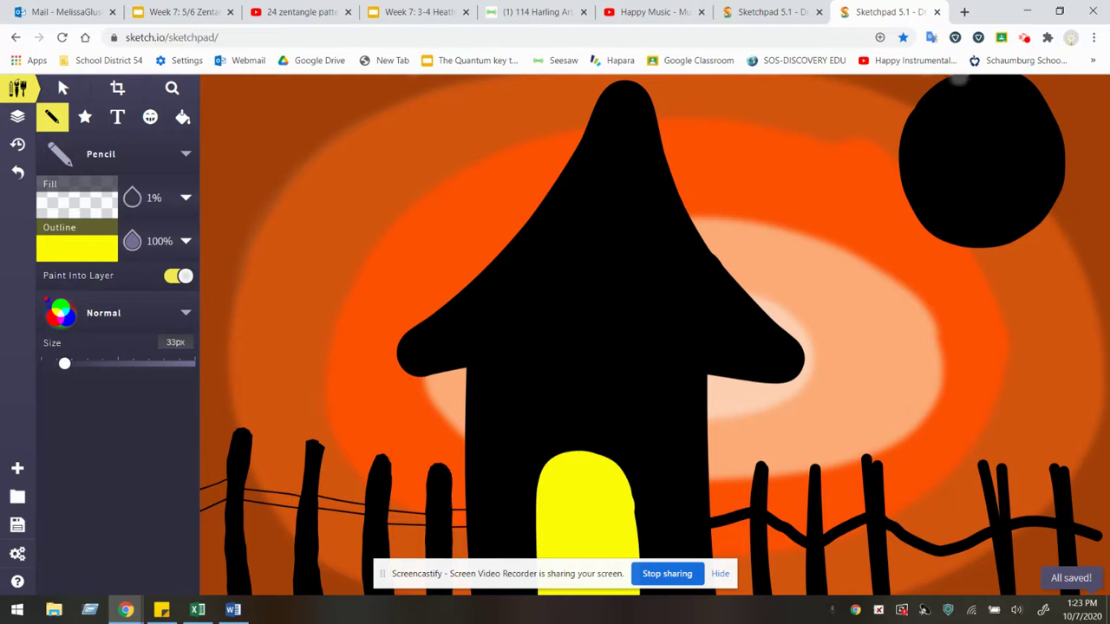
- With the 33px yellow pencil, trace a ring around the moon and a filled triangular roof window
mouse_move(961, 78)
mouse_down()
mouse_move(927, 99)
mouse_move(917, 199)
mouse_move(1021, 238)
mouse_move(1060, 139)
mouse_move(946, 80)
mouse_move(926, 121)
mouse_up()
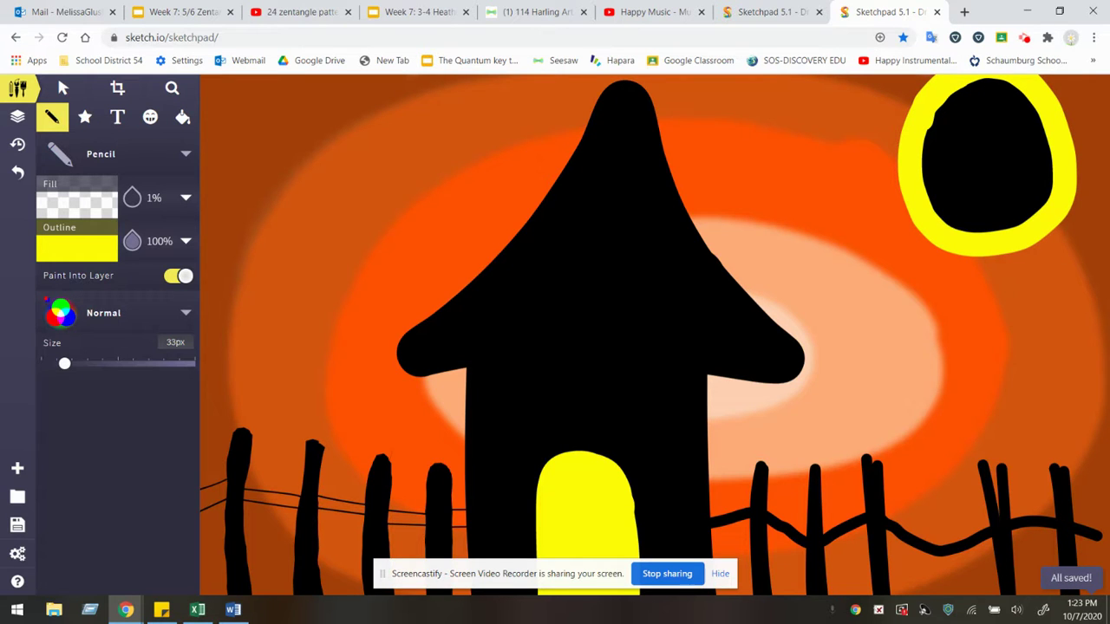
mouse_move(598, 215)
mouse_down()
mouse_move(541, 297)
mouse_move(657, 312)
mouse_move(637, 241)
mouse_move(586, 250)
mouse_move(651, 295)
mouse_move(637, 261)
mouse_move(650, 292)
mouse_up()
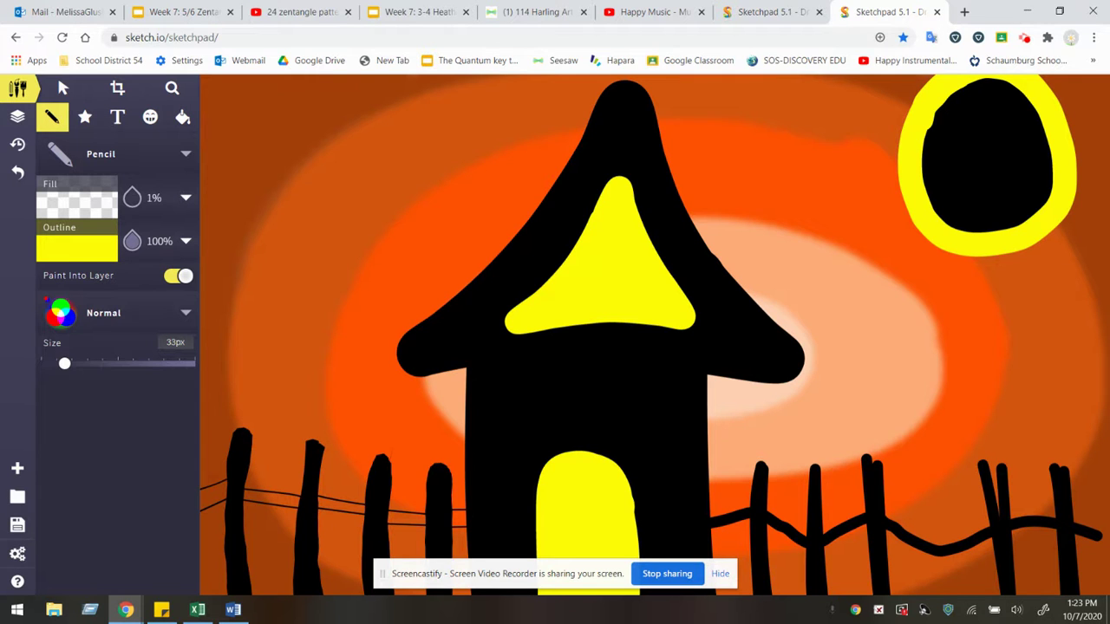
click(76, 248)
- Switch the outline colour to black and draw a vertical bar and crossbar through the roof window
click(362, 288)
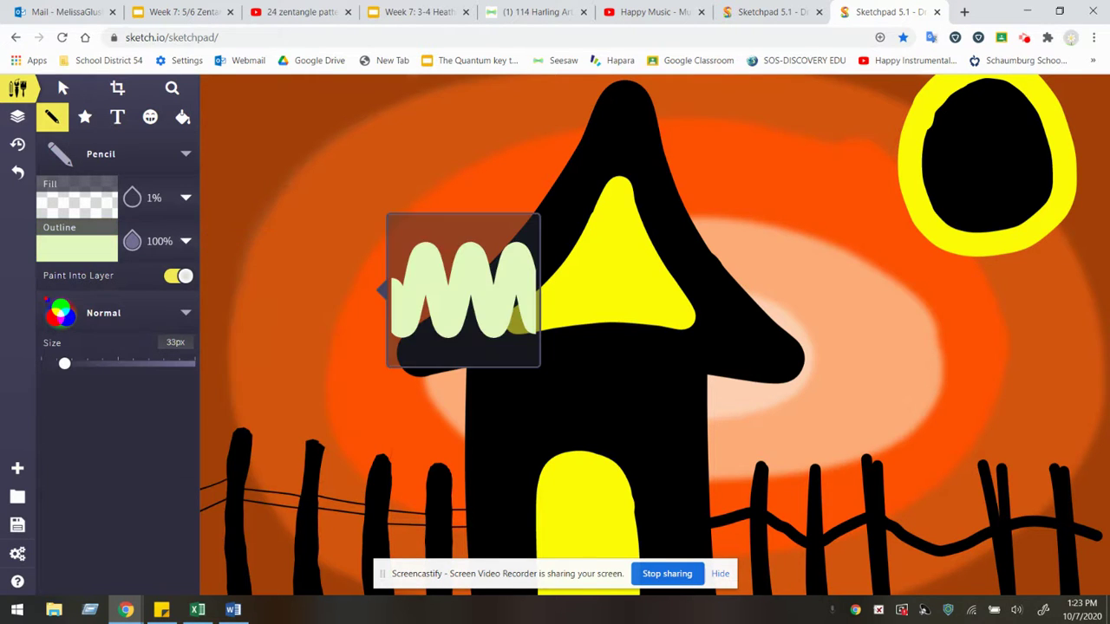
click(76, 248)
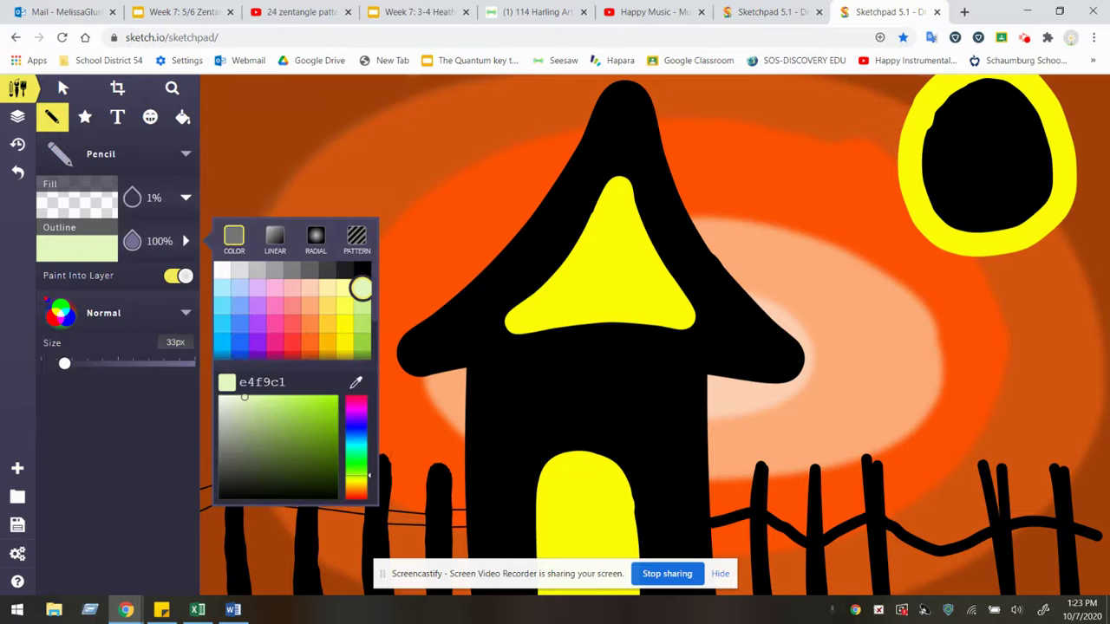
click(364, 269)
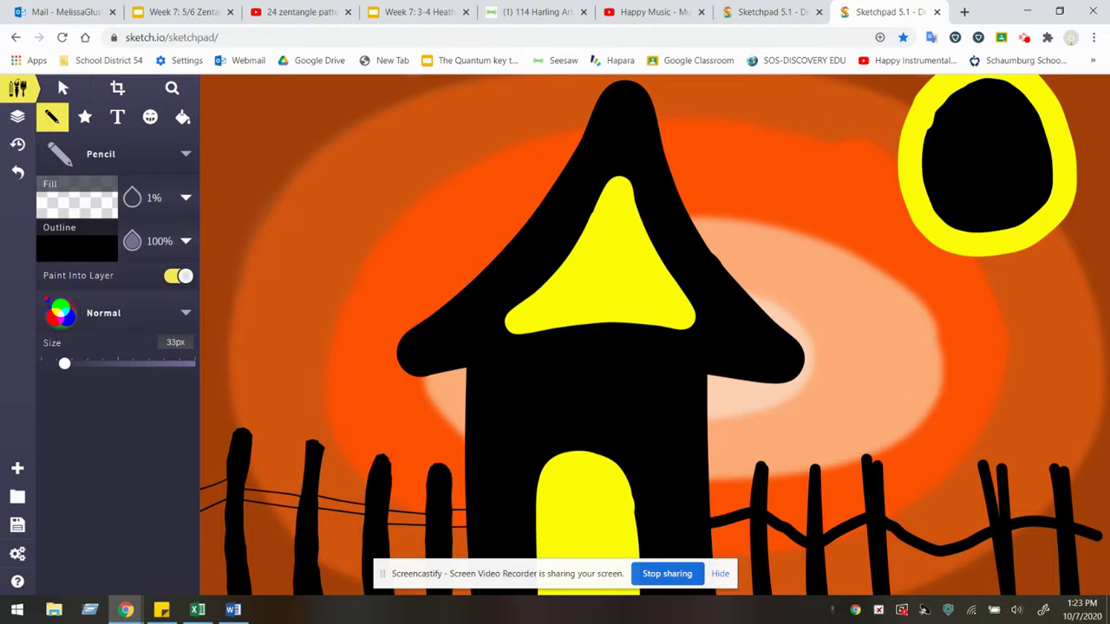
drag(618, 164, 615, 389)
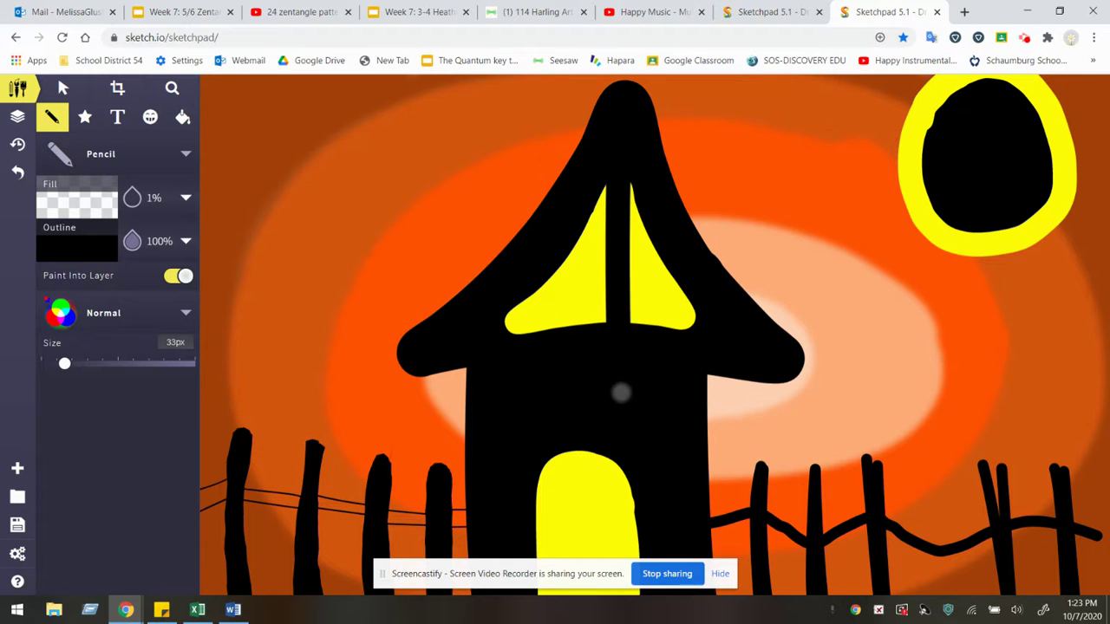
drag(565, 243, 673, 259)
- Square off the window's edges, add a black doorknob on the door, and select the page address
drag(623, 153, 721, 367)
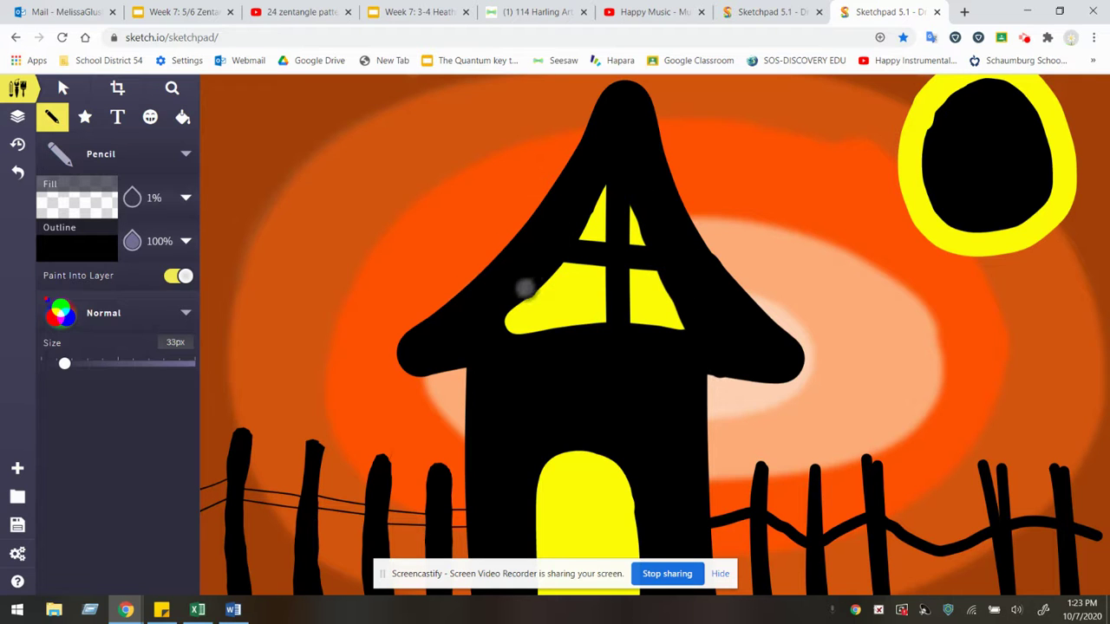
mouse_move(526, 289)
mouse_down()
mouse_move(488, 341)
mouse_move(704, 349)
mouse_up()
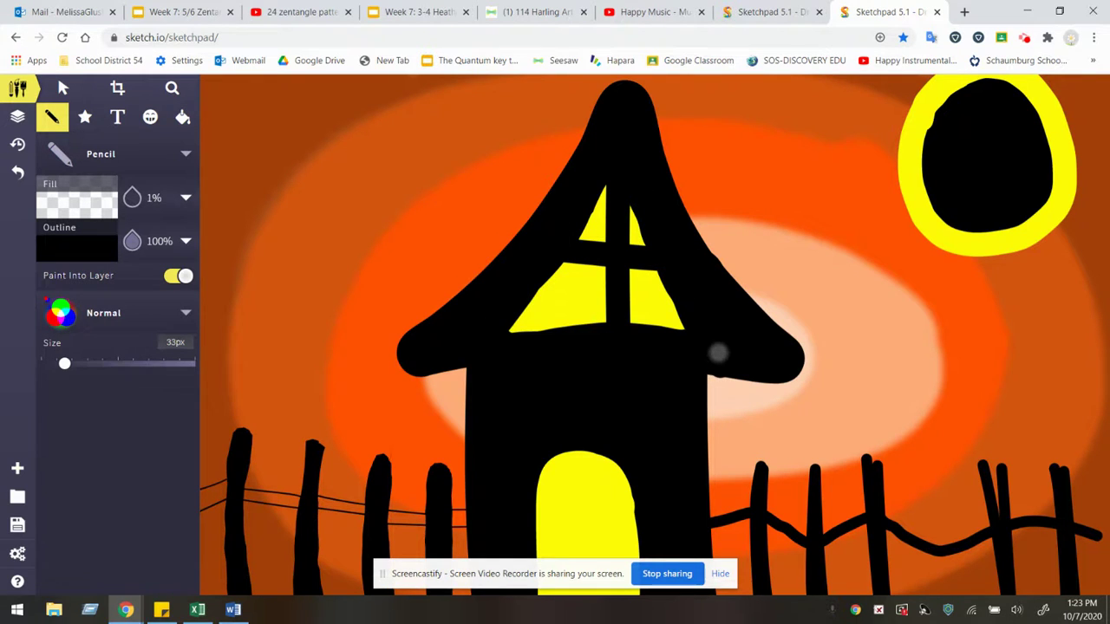
click(552, 525)
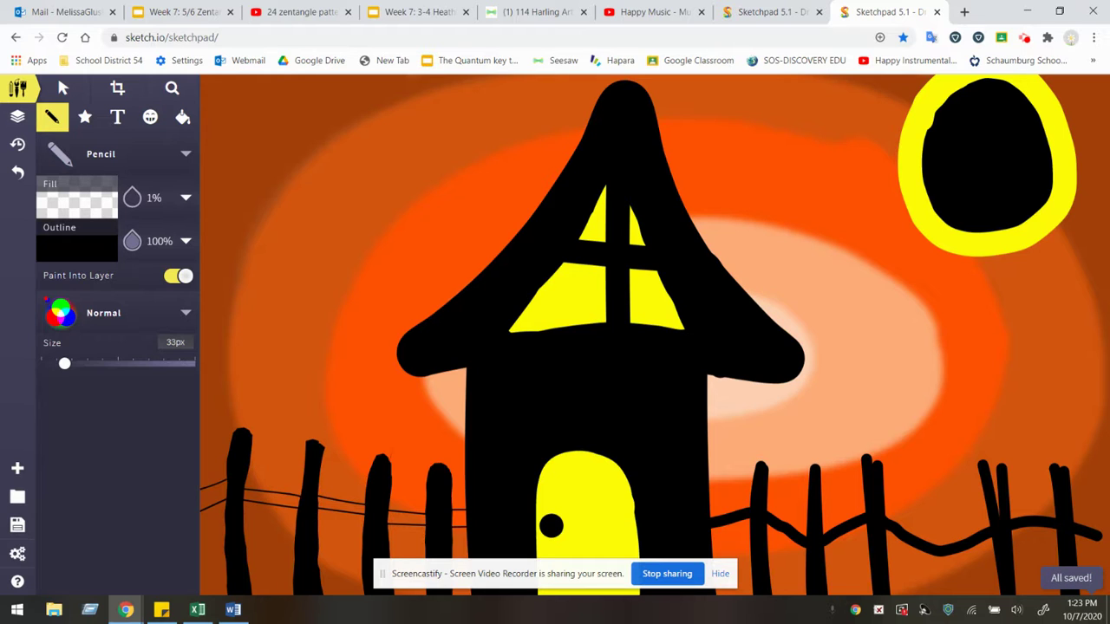
drag(220, 37, 109, 28)
- Copy the selected page address, then draw a black chimney on the roof's left slope
right_click(179, 38)
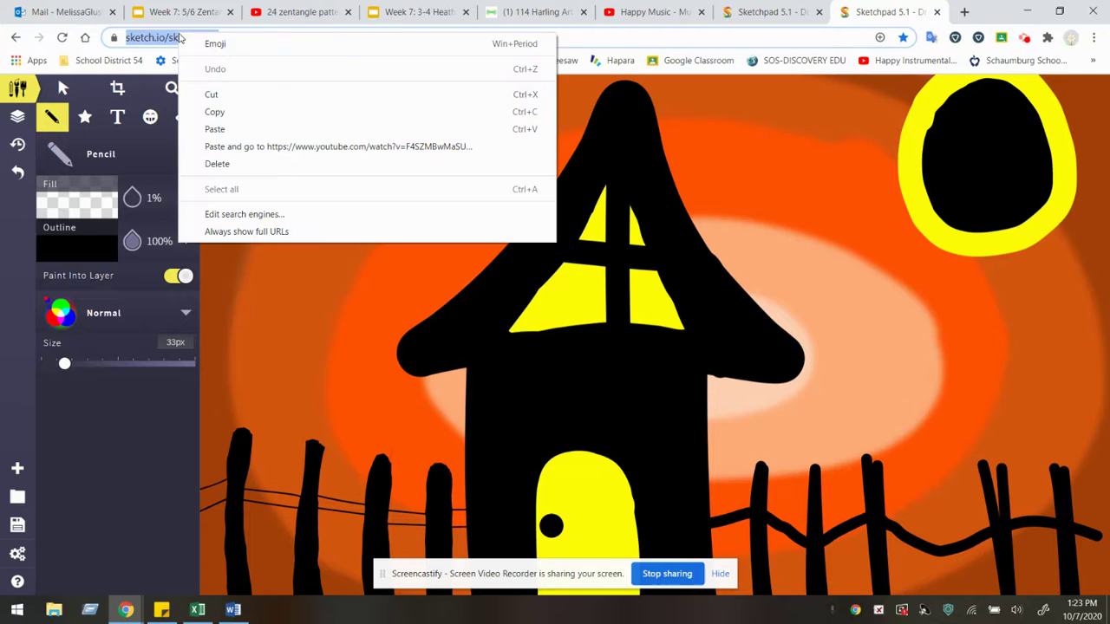
click(248, 112)
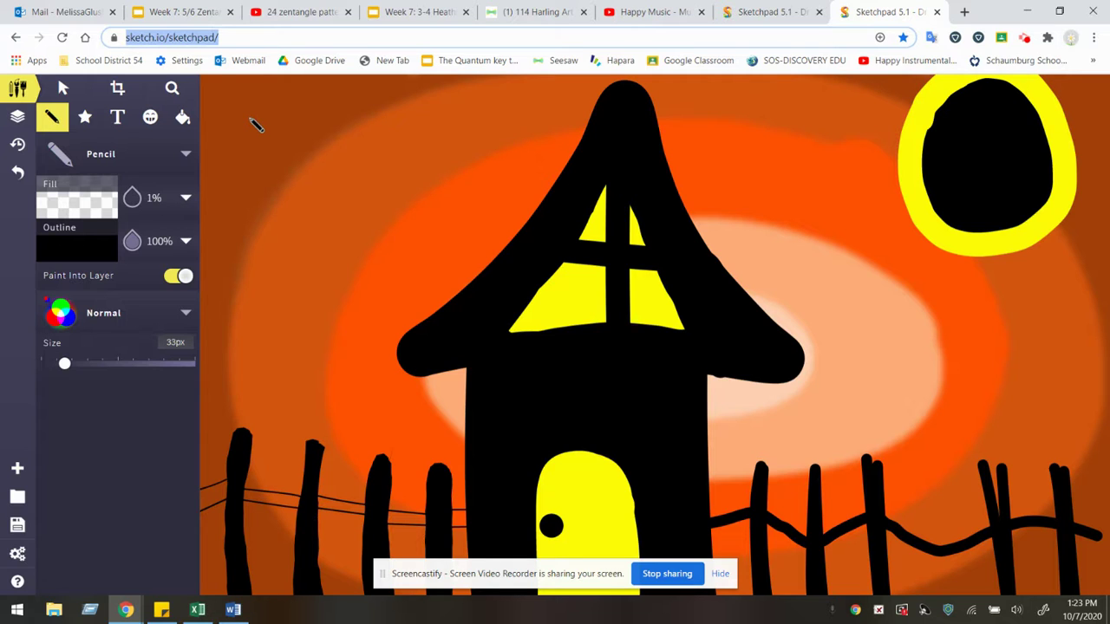
mouse_move(471, 148)
mouse_down()
mouse_move(476, 295)
mouse_move(503, 146)
mouse_move(508, 268)
mouse_move(491, 285)
mouse_up()
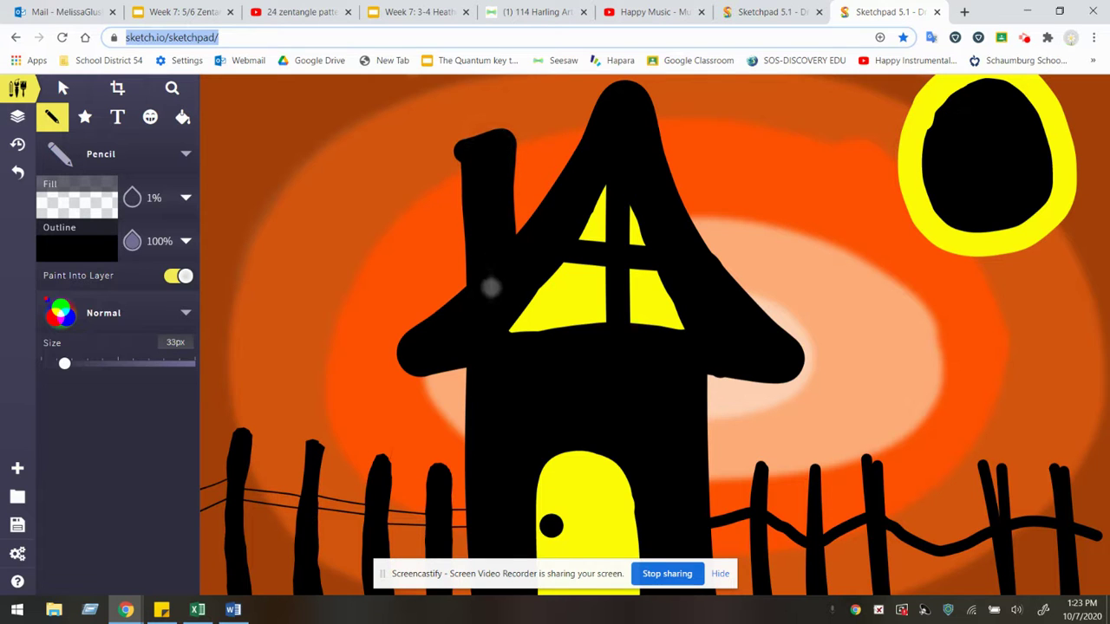